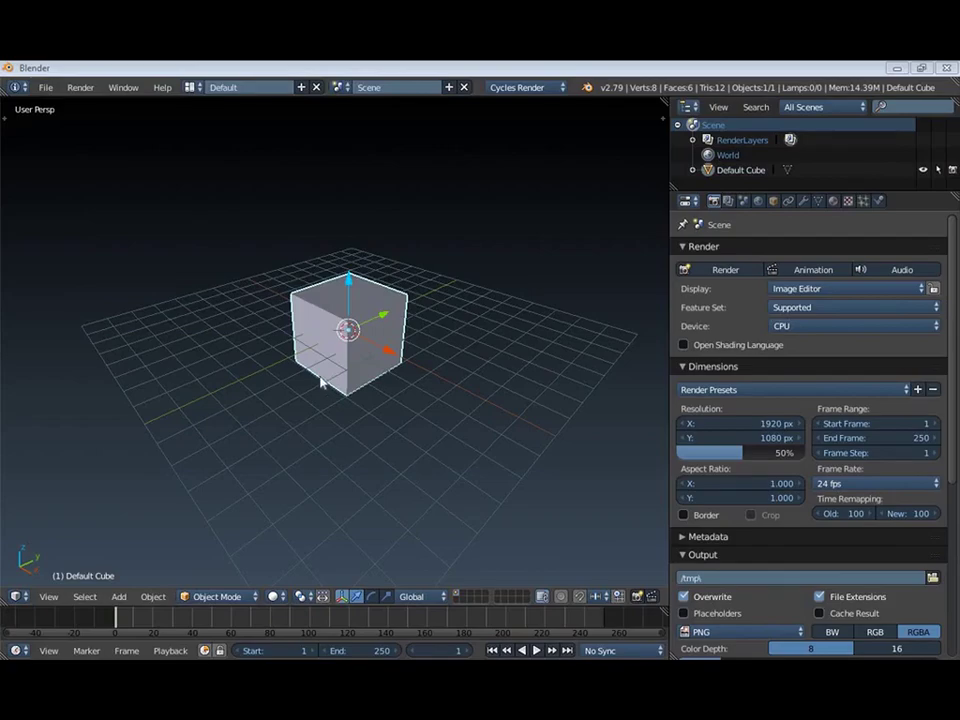
# Delete the default cube
pyautogui.moveTo(456, 319)
pyautogui.mouseDown(button='middle')
pyautogui.moveTo(418, 306)
pyautogui.moveTo(377, 328)
pyautogui.mouseUp(button='middle')
pyautogui.scroll(2, 370, 345)
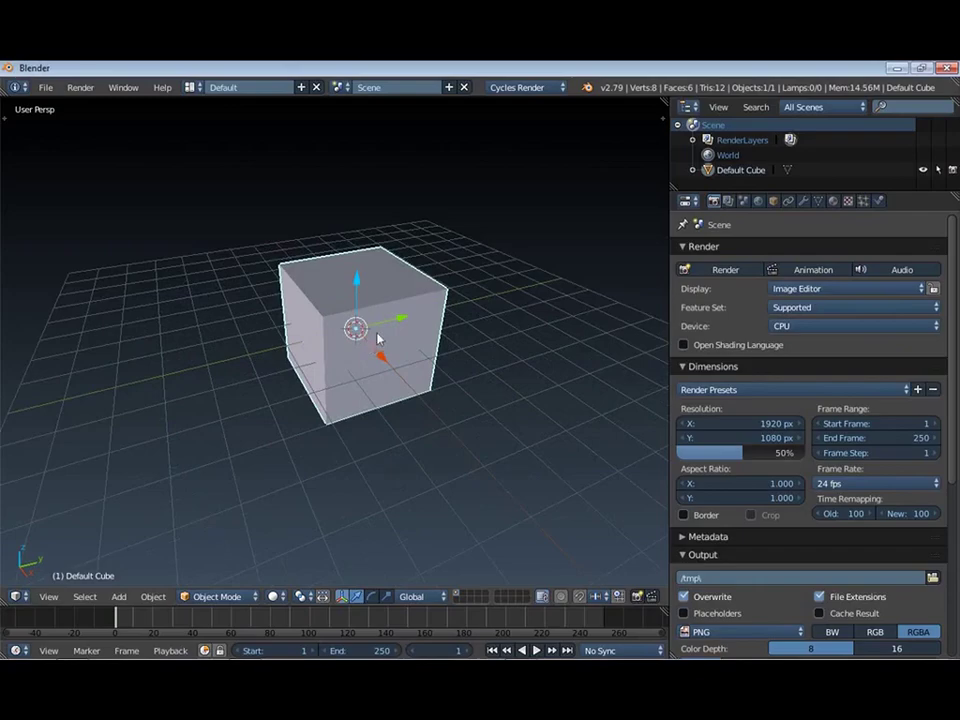
pyautogui.moveTo(380, 322)
pyautogui.mouseDown(button='middle')
pyautogui.moveTo(348, 314)
pyautogui.moveTo(428, 311)
pyautogui.moveTo(377, 300)
pyautogui.moveTo(356, 308)
pyautogui.mouseUp(button='middle')
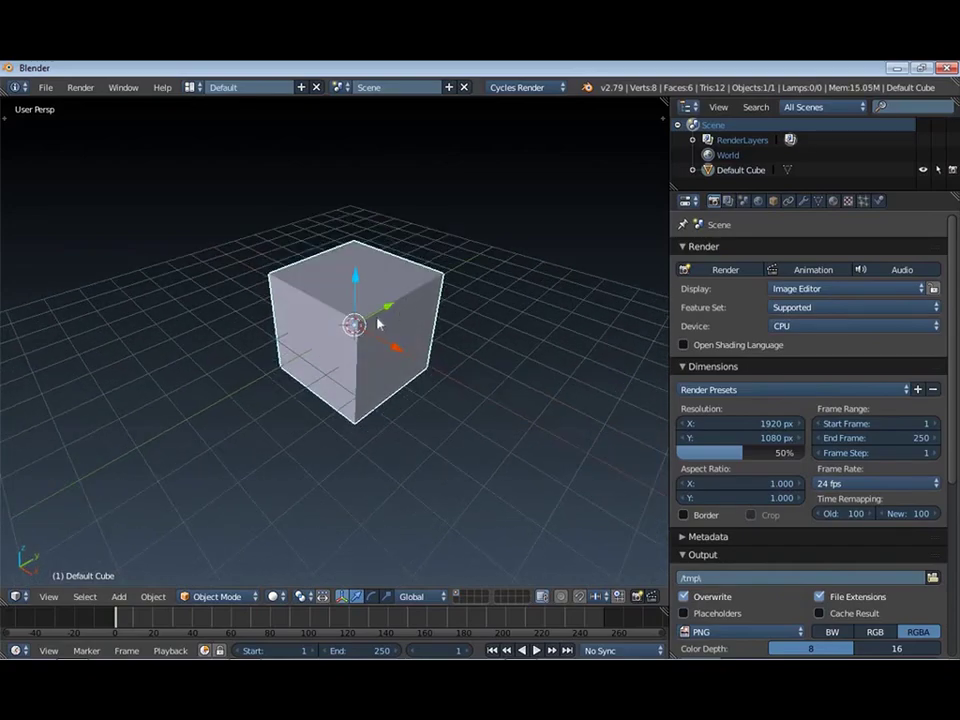
pyautogui.press('x')
pyautogui.click(376, 320)
# Add a new mesh cube and scale it to twice its size
pyautogui.hotkey('shift', 'a')
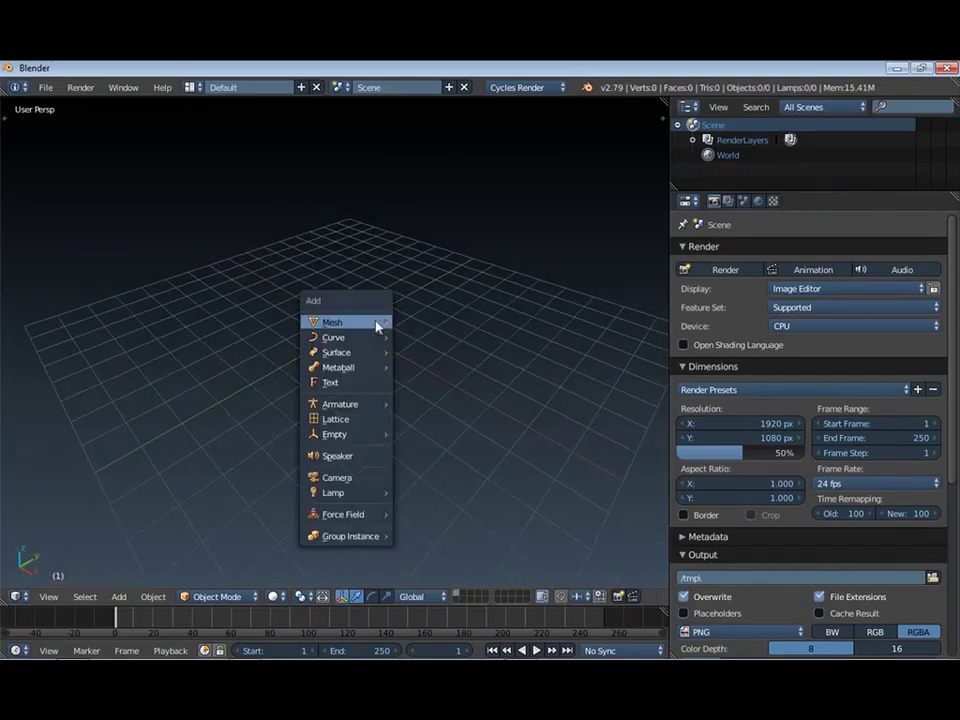
pyautogui.click(443, 338)
pyautogui.press('s')
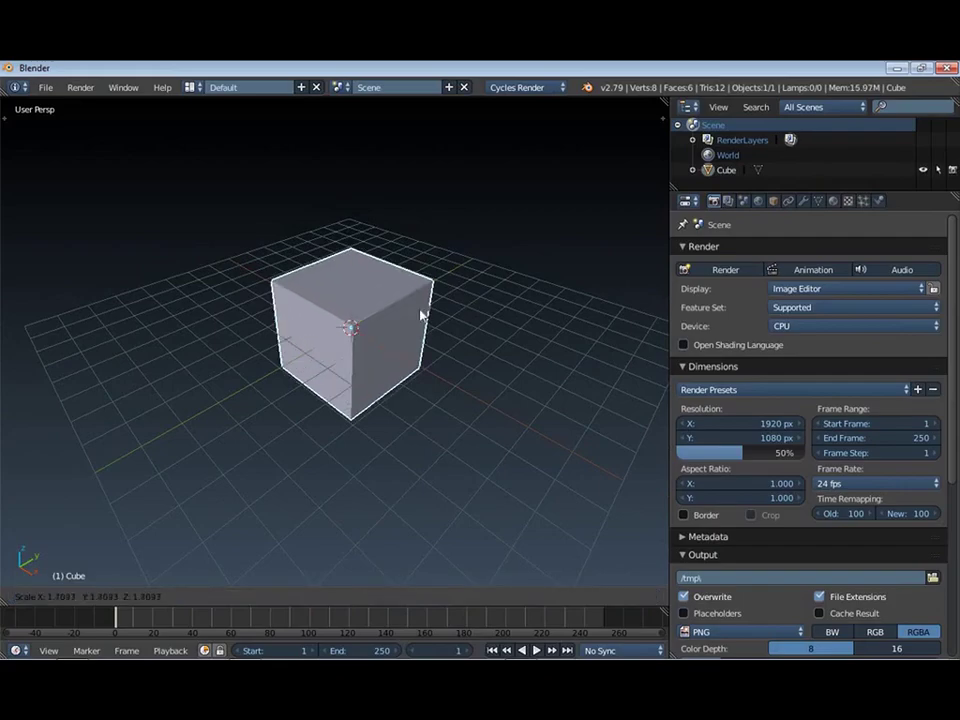
pyautogui.click(422, 315)
pyautogui.moveTo(636, 276); pyautogui.dragTo(638, 257, button='middle')
pyautogui.scroll(1, 638, 257)
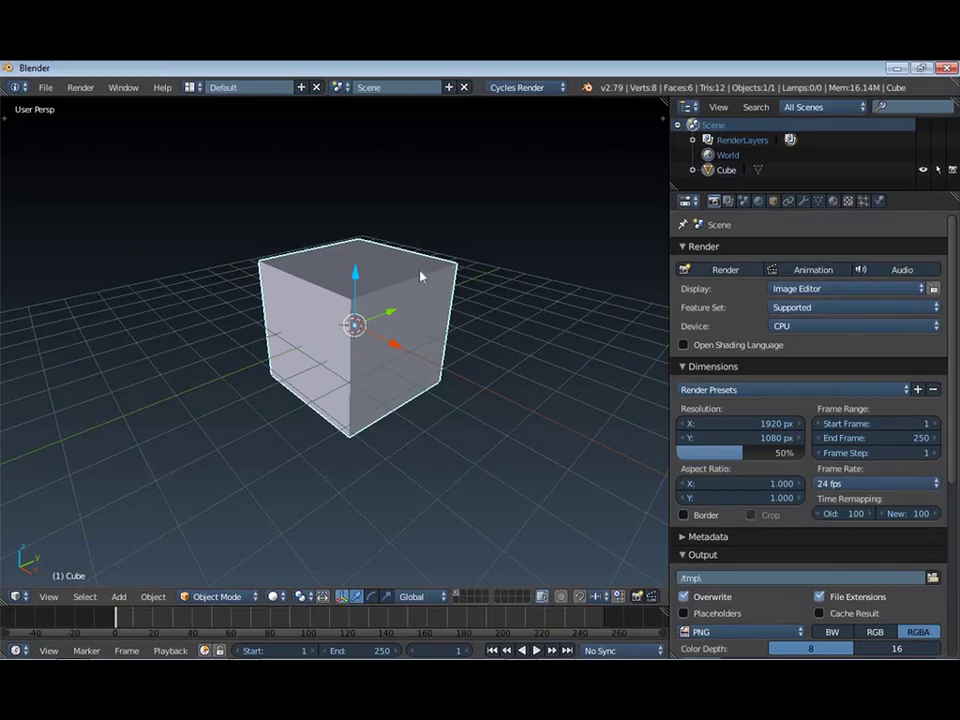
# Reset the 3D cursor with Shift+C and frame the new cube
pyautogui.moveTo(401, 298); pyautogui.dragTo(377, 298, button='middle')
pyautogui.click(377, 298)
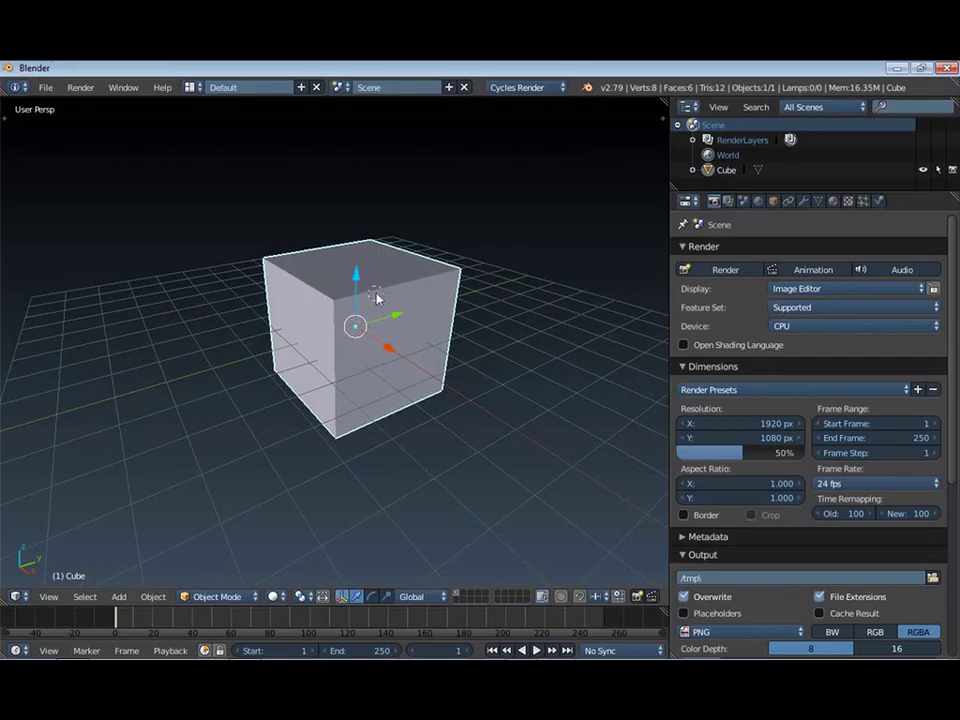
pyautogui.hotkey('shift', 'c')
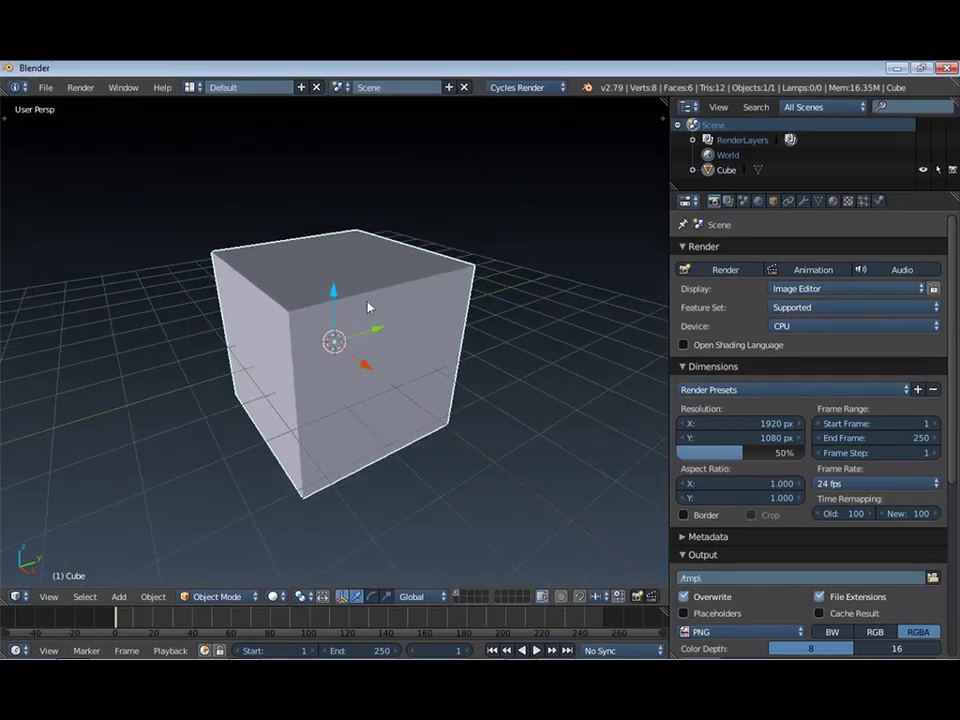
pyautogui.moveTo(368, 307); pyautogui.dragTo(396, 301, button='middle')
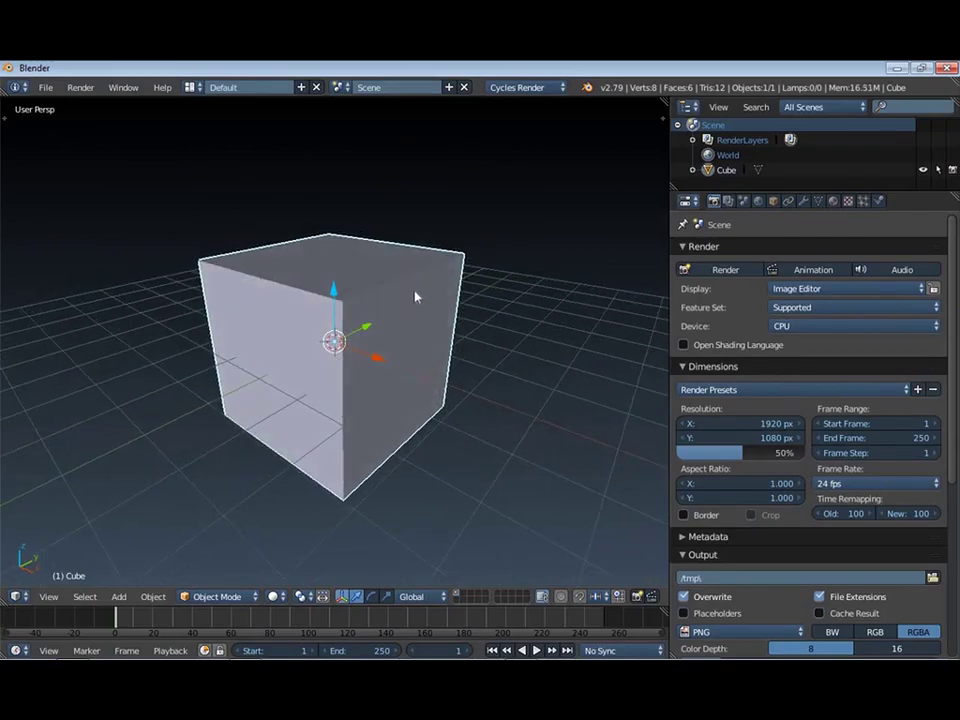
# Duplicate the cube in place as Cube.001
pyautogui.hotkey('shift', 'd')
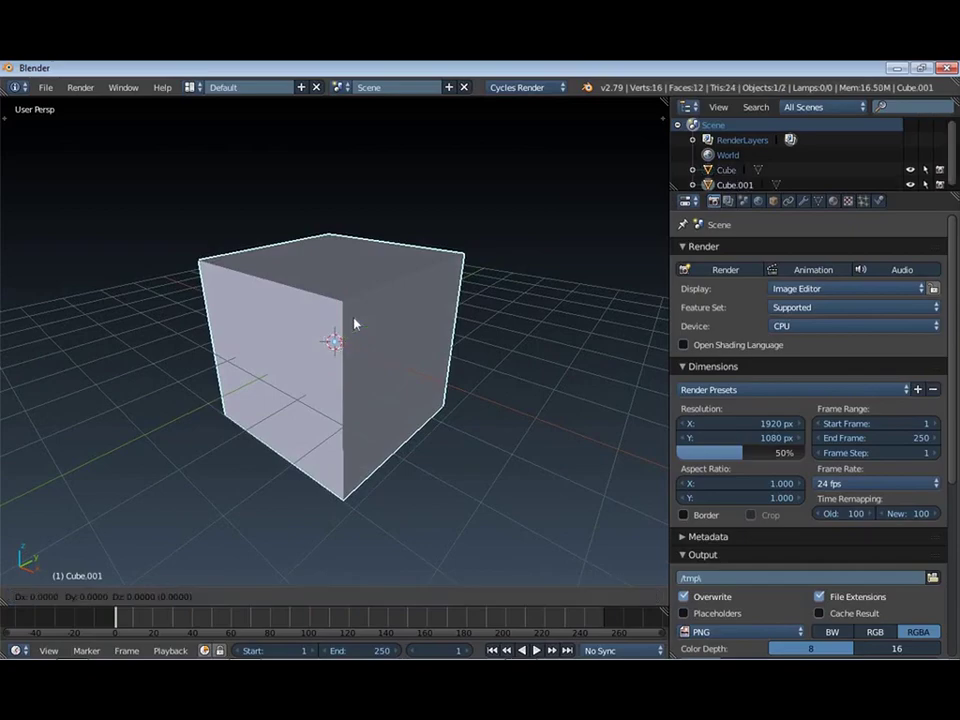
pyautogui.rightClick(355, 323)
pyautogui.moveTo(540, 253); pyautogui.dragTo(464, 286, button='middle')
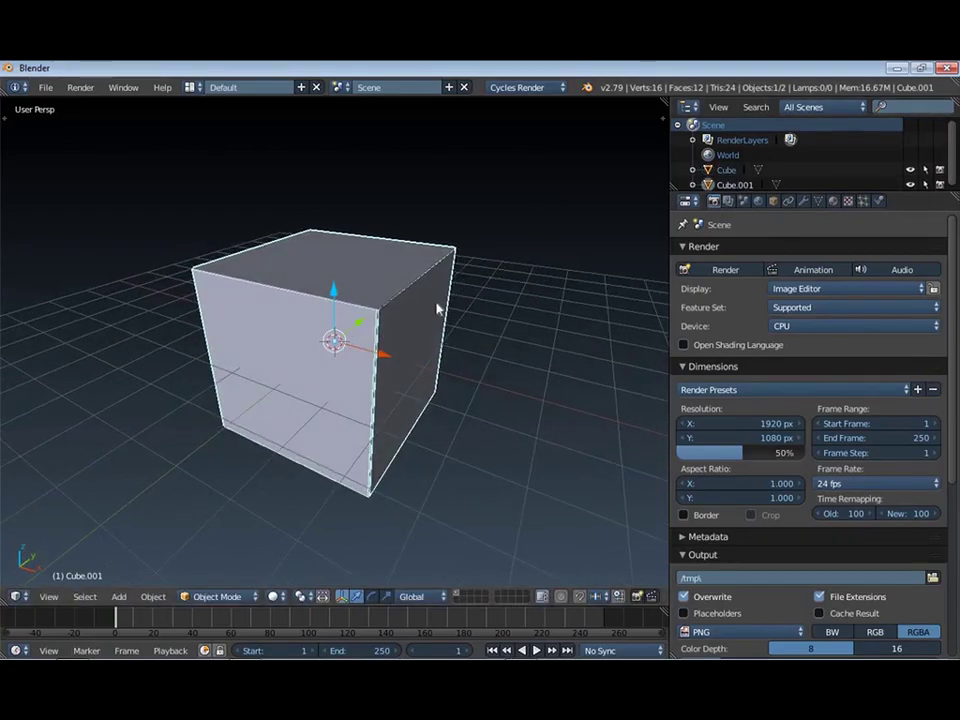
# Give Cube.001 a Solidify modifier of 0.1780 thickness, hide it, and select the original Cube
pyautogui.click(803, 201)
pyautogui.click(742, 259)
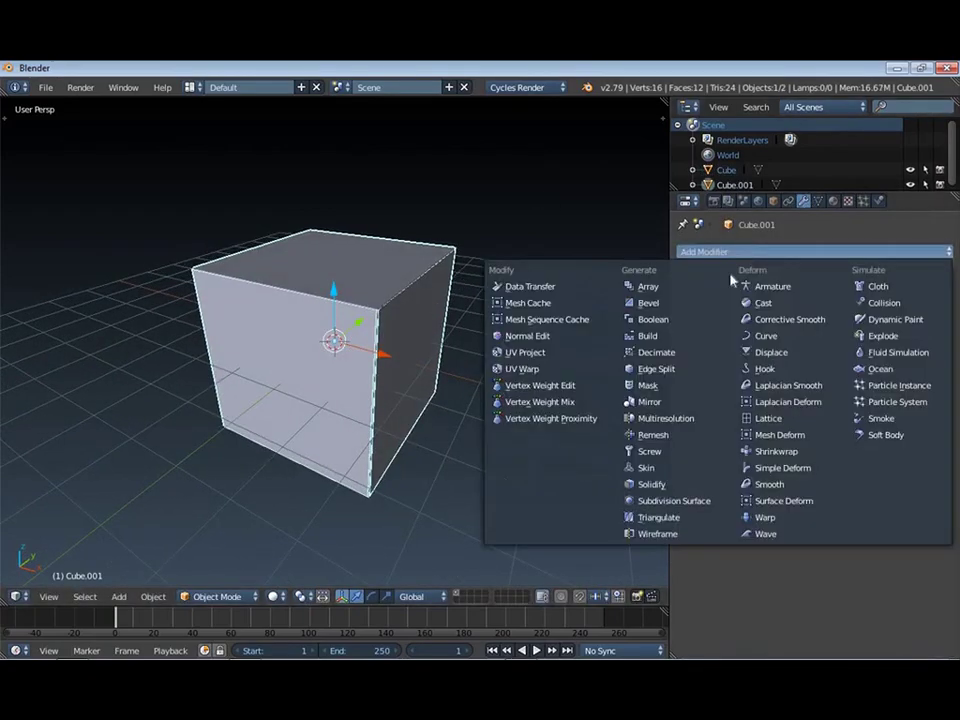
pyautogui.click(686, 486)
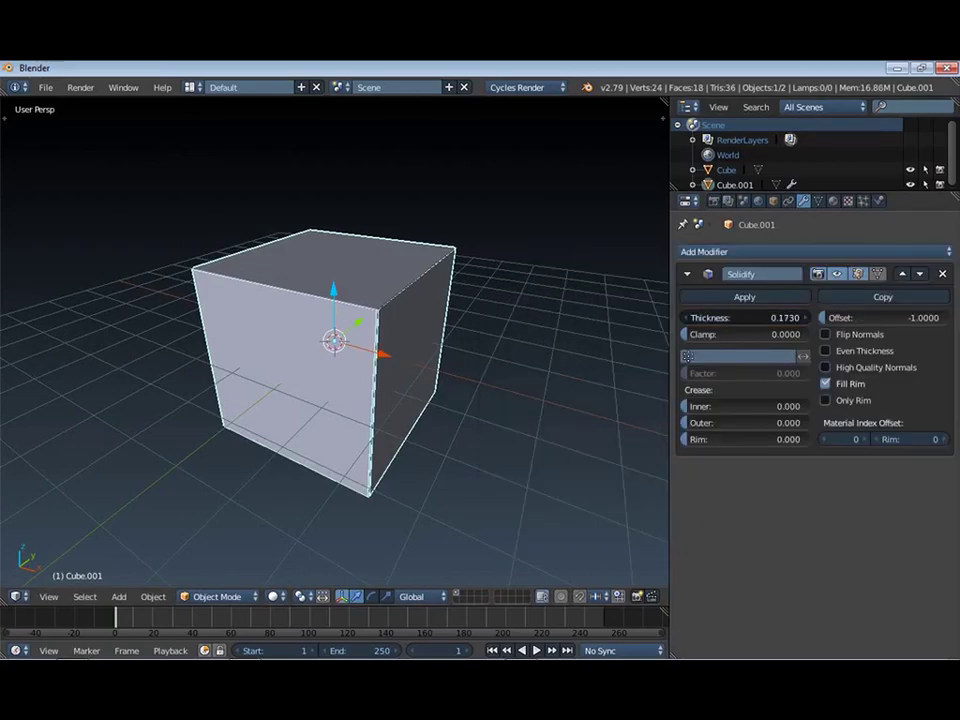
pyautogui.moveTo(745, 317); pyautogui.dragTo(760, 317)
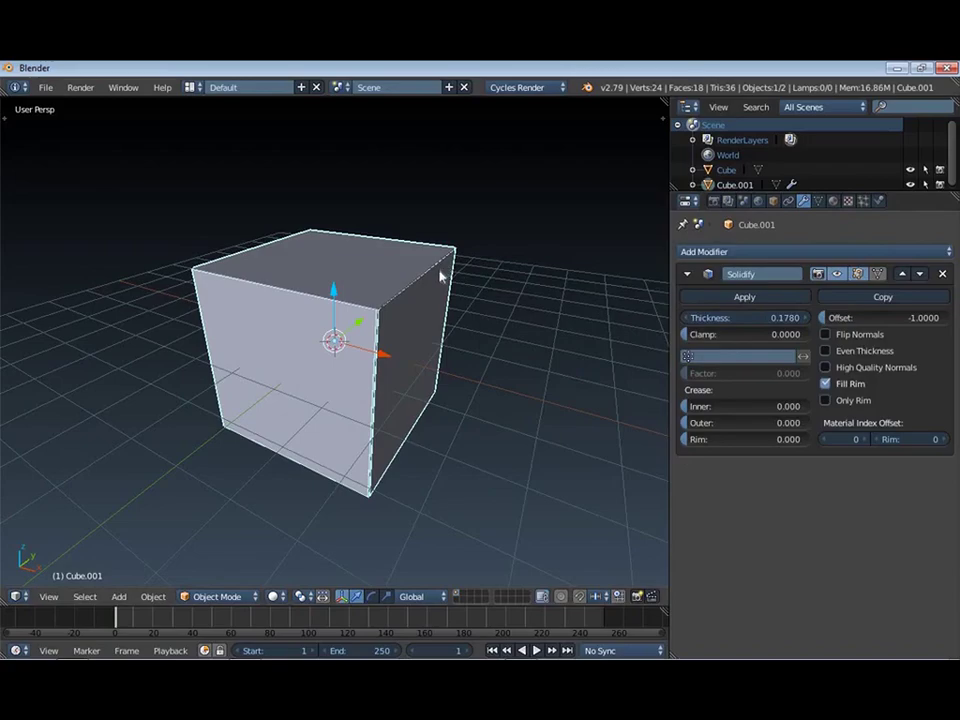
pyautogui.press('h')
pyautogui.rightClick(437, 300)
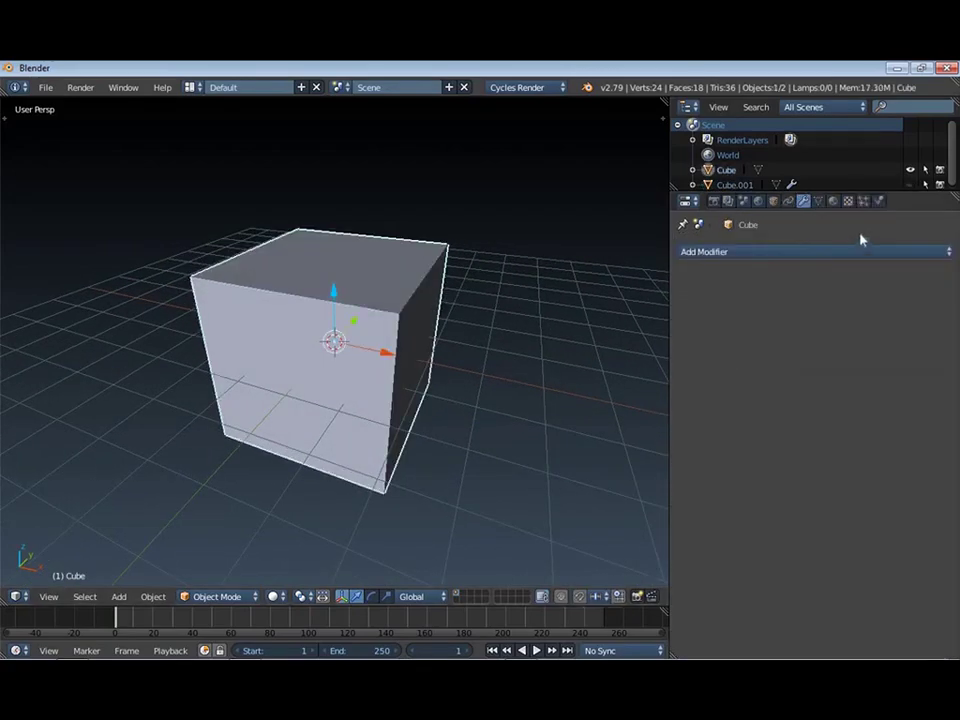
# Create a new material on the cube and turn the 3D view into the shader node editor
pyautogui.click(834, 202)
pyautogui.click(782, 302)
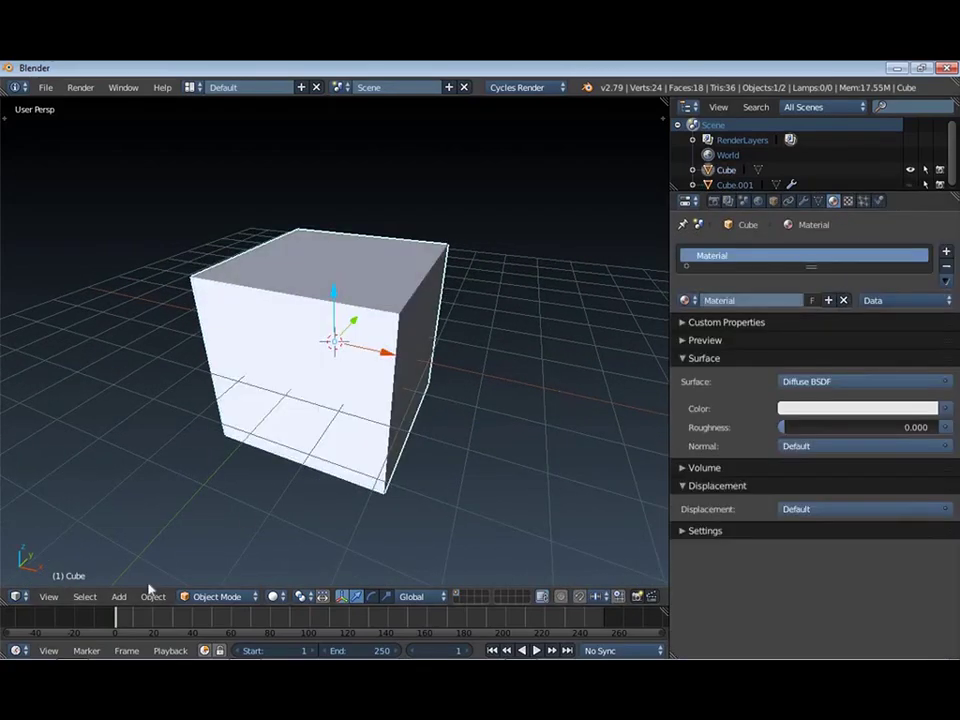
pyautogui.click(15, 596)
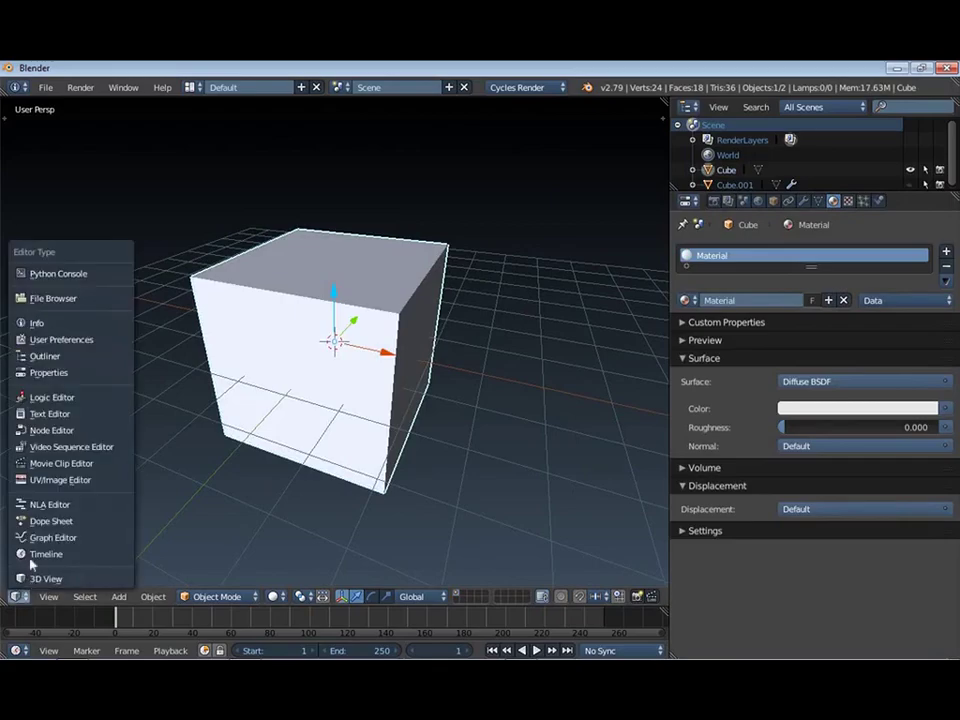
pyautogui.click(73, 438)
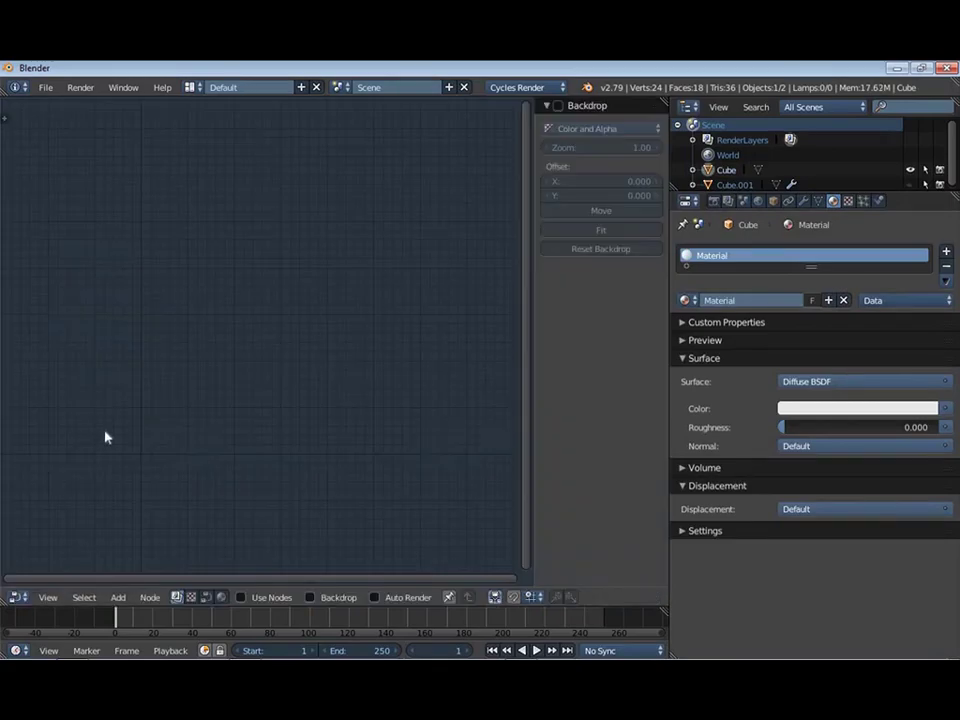
pyautogui.click(214, 600)
# Hide the side panel, centre the material nodes, and delete the Diffuse BSDF node
pyautogui.press('n')
pyautogui.scroll(2, 230, 350)
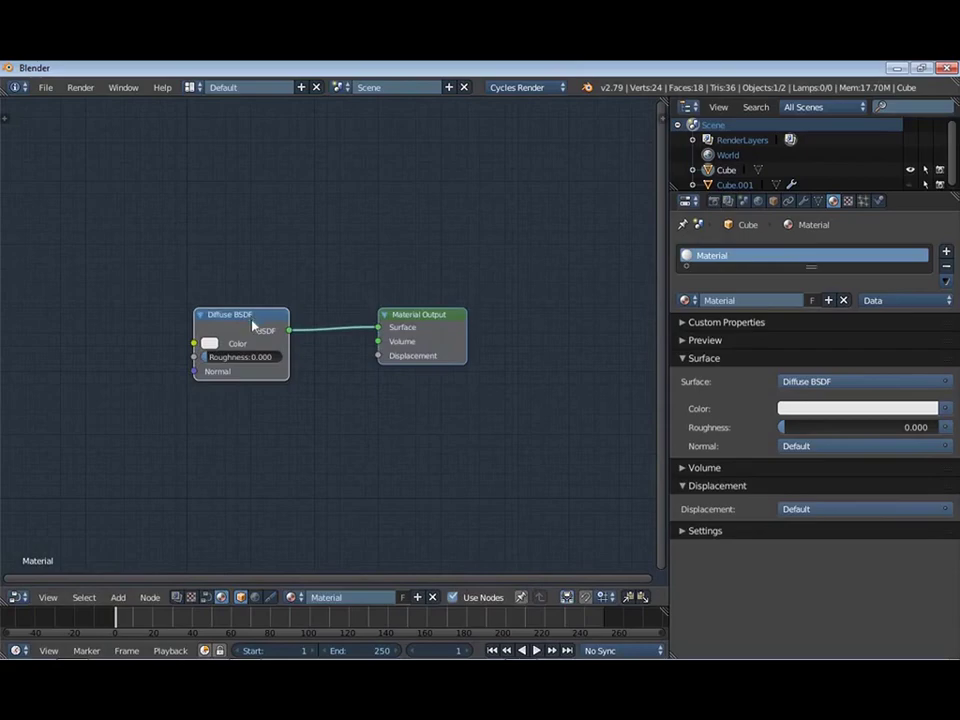
pyautogui.moveTo(284, 339); pyautogui.dragTo(317, 355, button='middle')
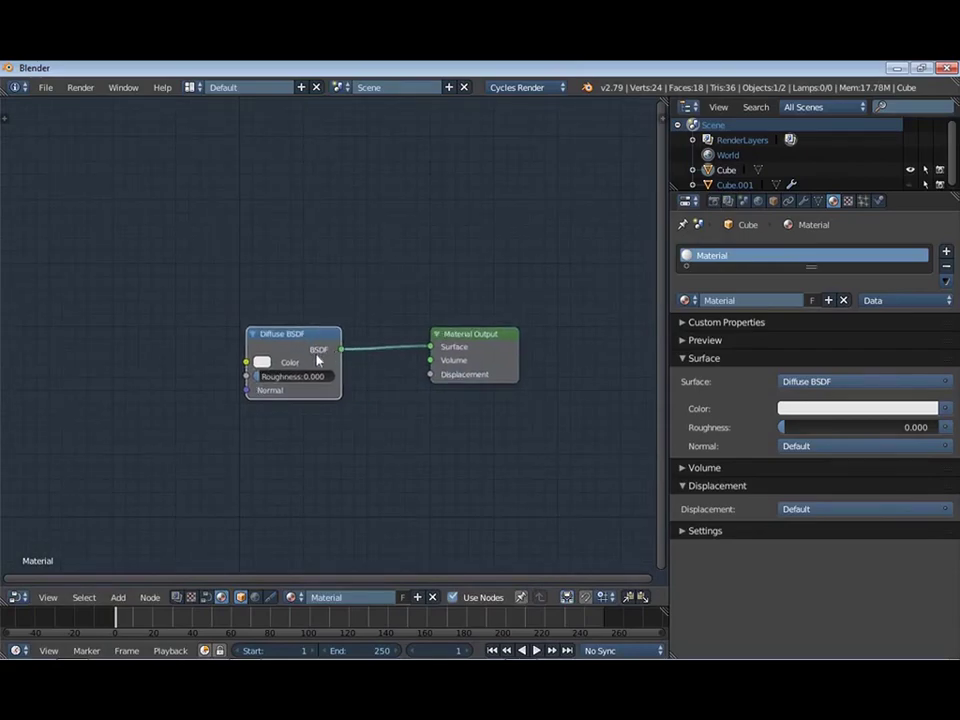
pyautogui.press('x')
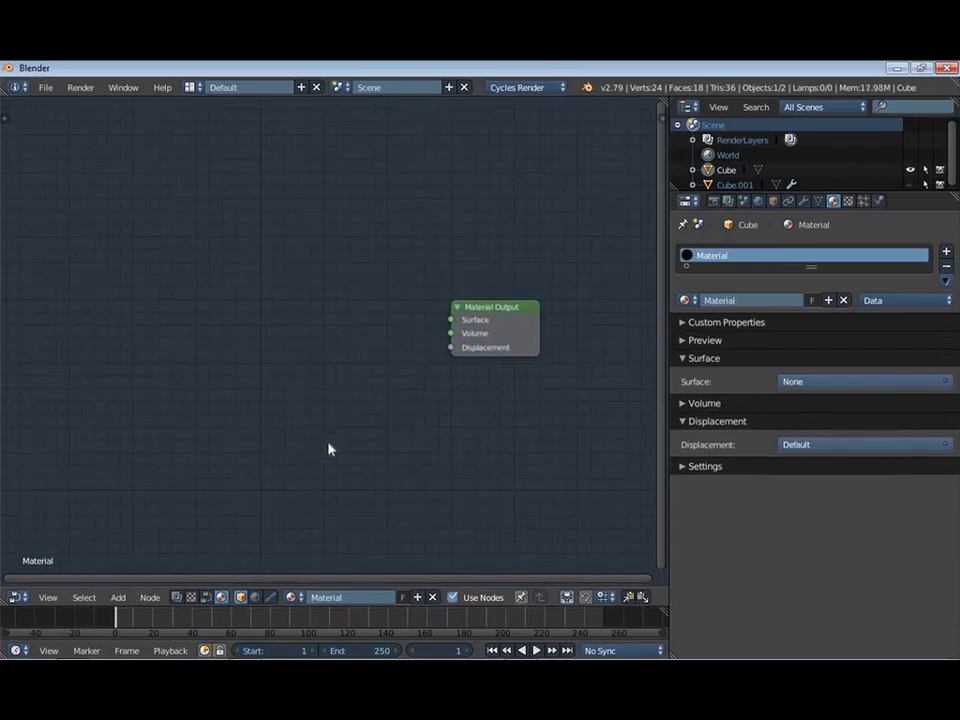
pyautogui.hotkey('shift', 'a')
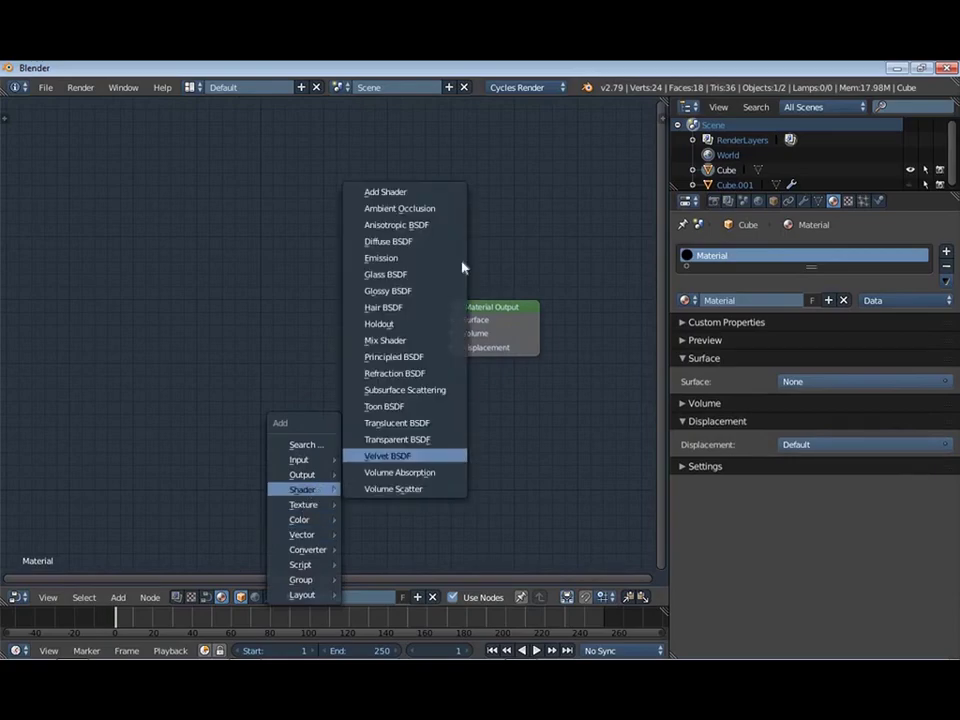
# Add an Emission node left of the output and a ColorRamp node below it
pyautogui.click(381, 258)
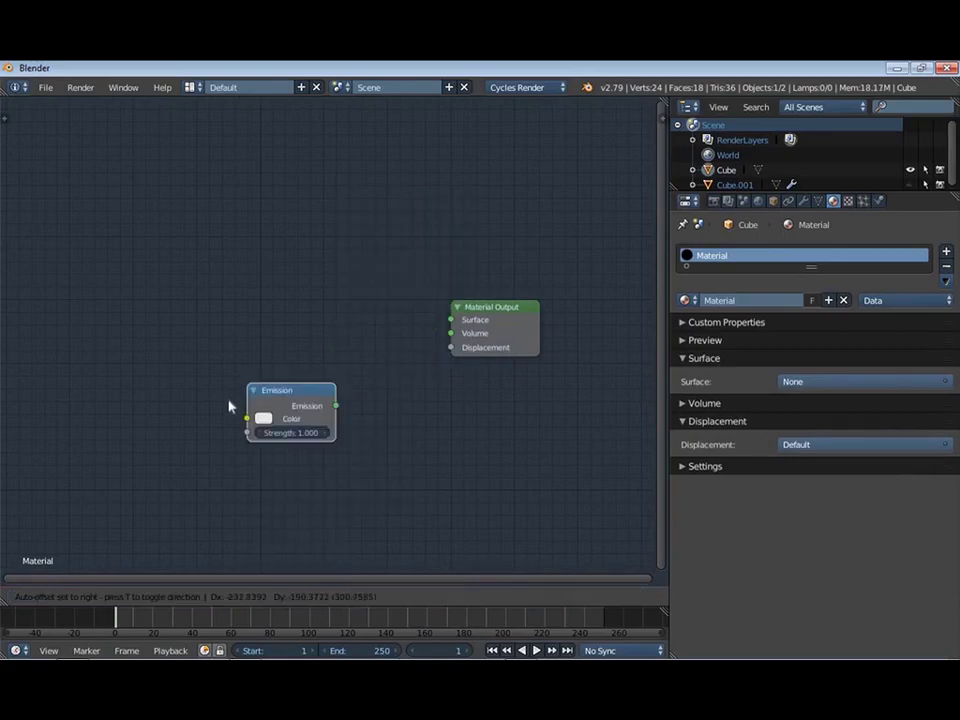
pyautogui.click(240, 400)
pyautogui.moveTo(407, 272); pyautogui.dragTo(428, 236, button='middle')
pyautogui.hotkey('shift', 'a')
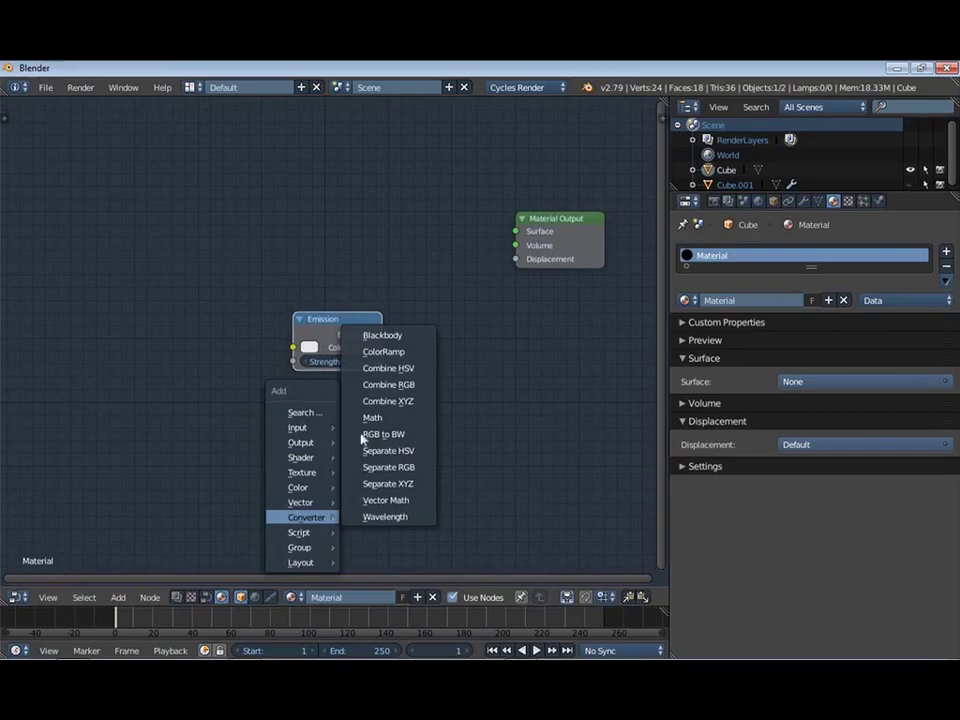
pyautogui.click(378, 368)
pyautogui.press('Escape')
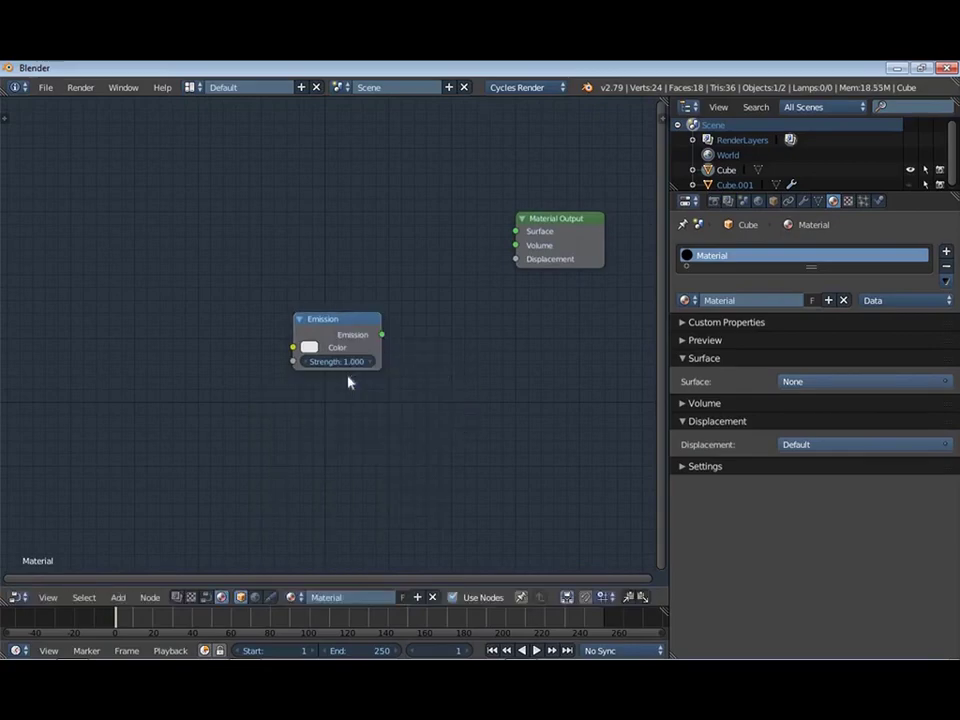
pyautogui.hotkey('shift', 'a')
pyautogui.click(395, 392)
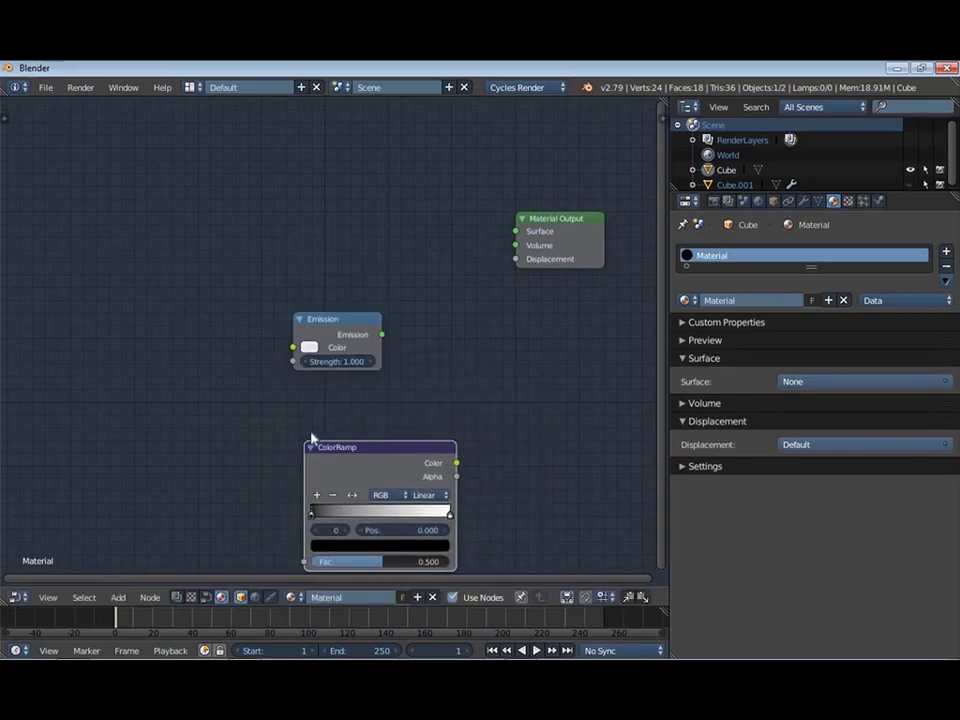
# Add Blackbody, Math Add and Gradient Texture nodes on the left side
pyautogui.hotkey('shift', 'a')
pyautogui.click(345, 426)
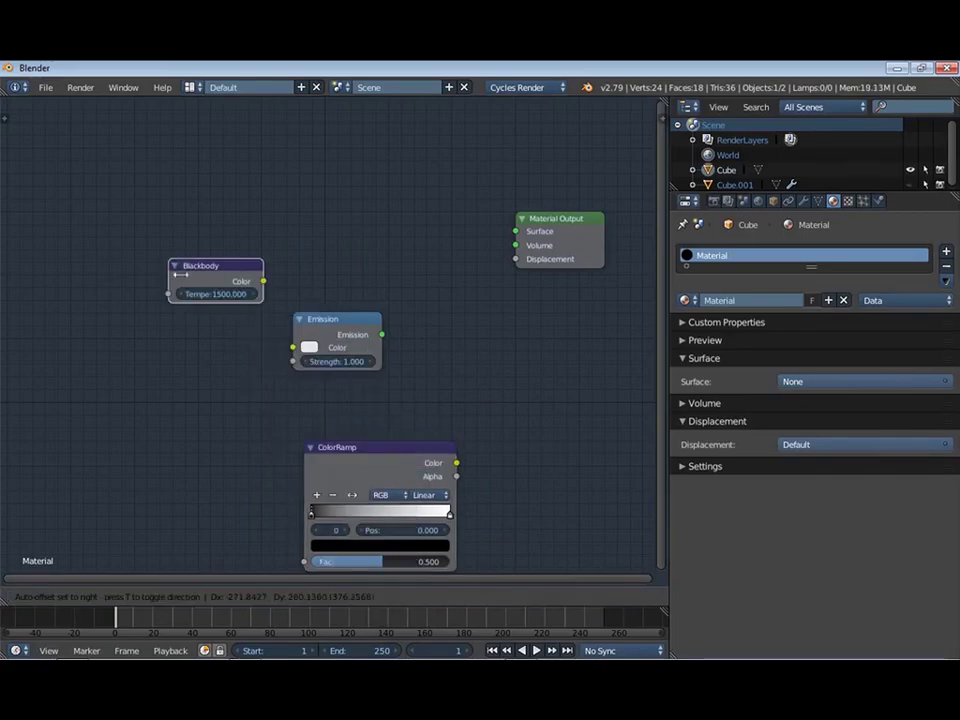
pyautogui.click(180, 274)
pyautogui.hotkey('shift', 'a')
pyautogui.click(290, 446)
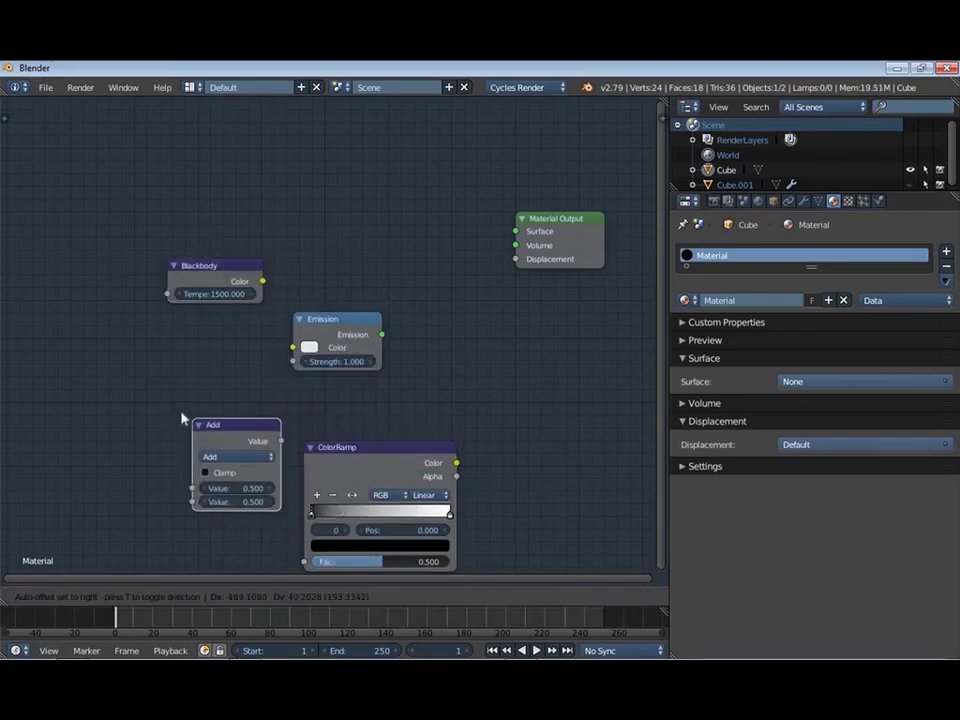
pyautogui.click(168, 417)
pyautogui.hotkey('shift', 'a')
pyautogui.moveTo(158, 366)
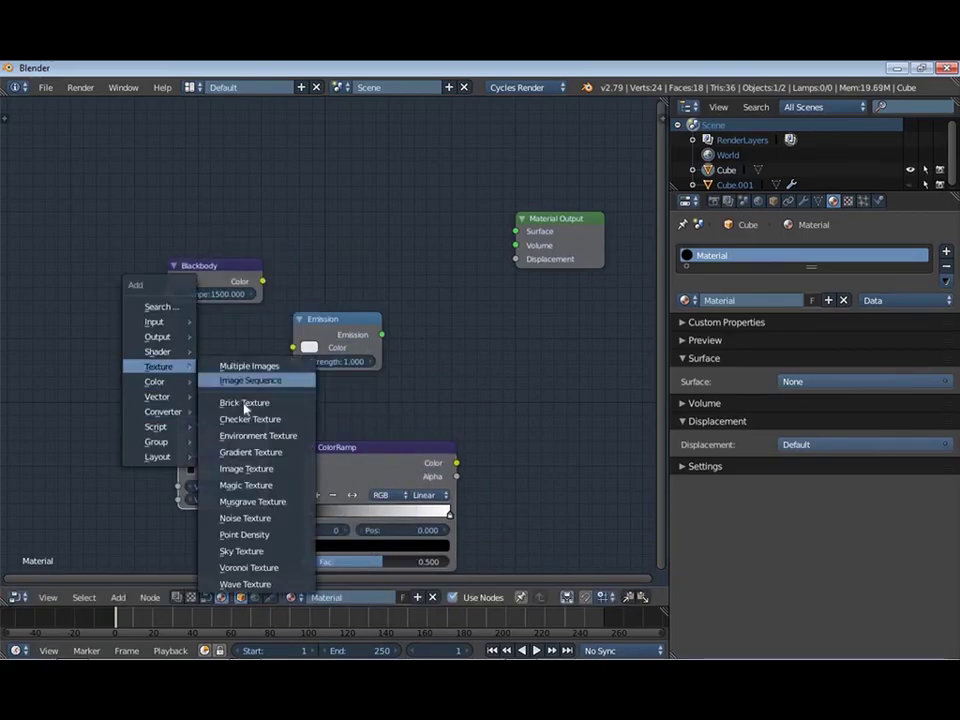
pyautogui.click(250, 451)
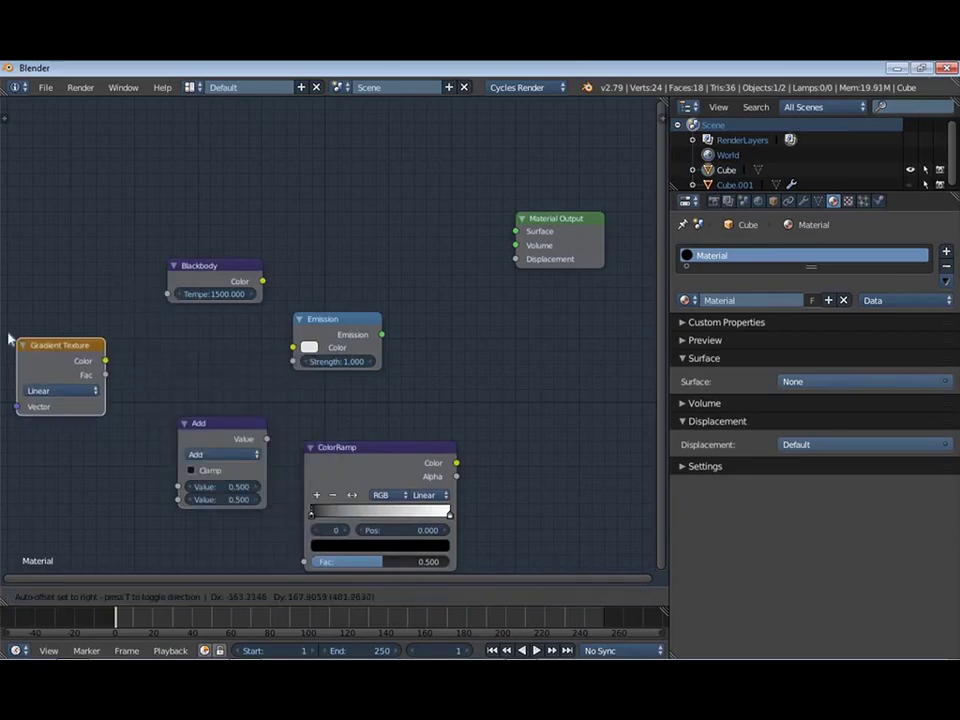
pyautogui.click(10, 340)
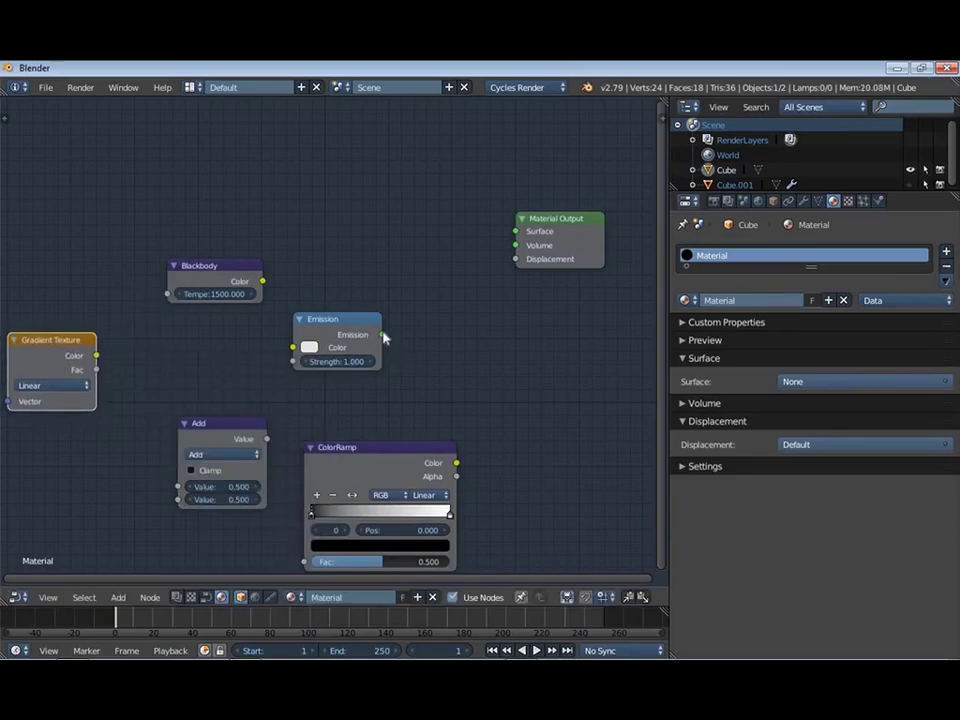
# Connect Emission to the Volume output and ColorRamp Color to Emission Strength
pyautogui.moveTo(382, 334); pyautogui.dragTo(515, 245)
pyautogui.moveTo(371, 318); pyautogui.dragTo(441, 318)
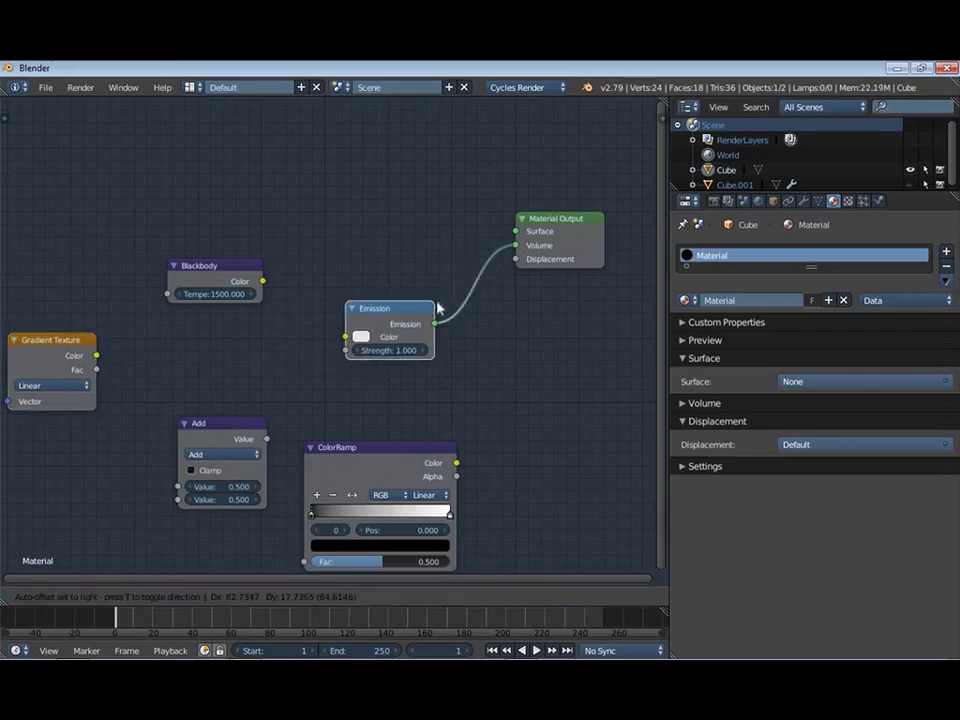
pyautogui.moveTo(338, 414); pyautogui.dragTo(351, 376, button='middle')
pyautogui.moveTo(272, 386)
pyautogui.mouseDown()
pyautogui.moveTo(281, 390)
pyautogui.moveTo(138, 406)
pyautogui.mouseUp()
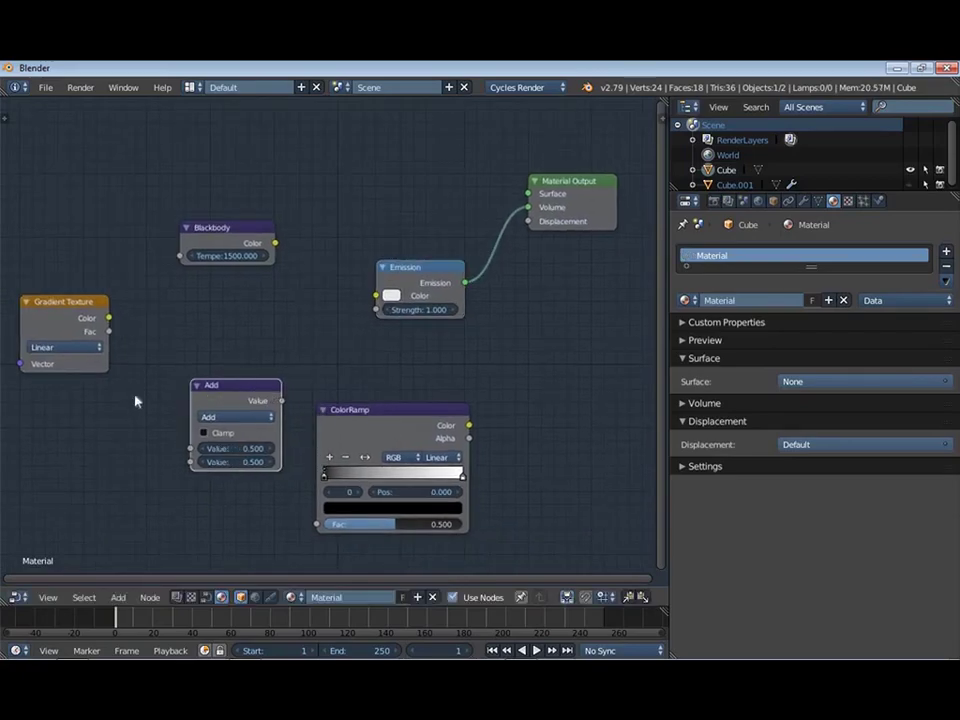
pyautogui.moveTo(407, 402); pyautogui.dragTo(350, 382)
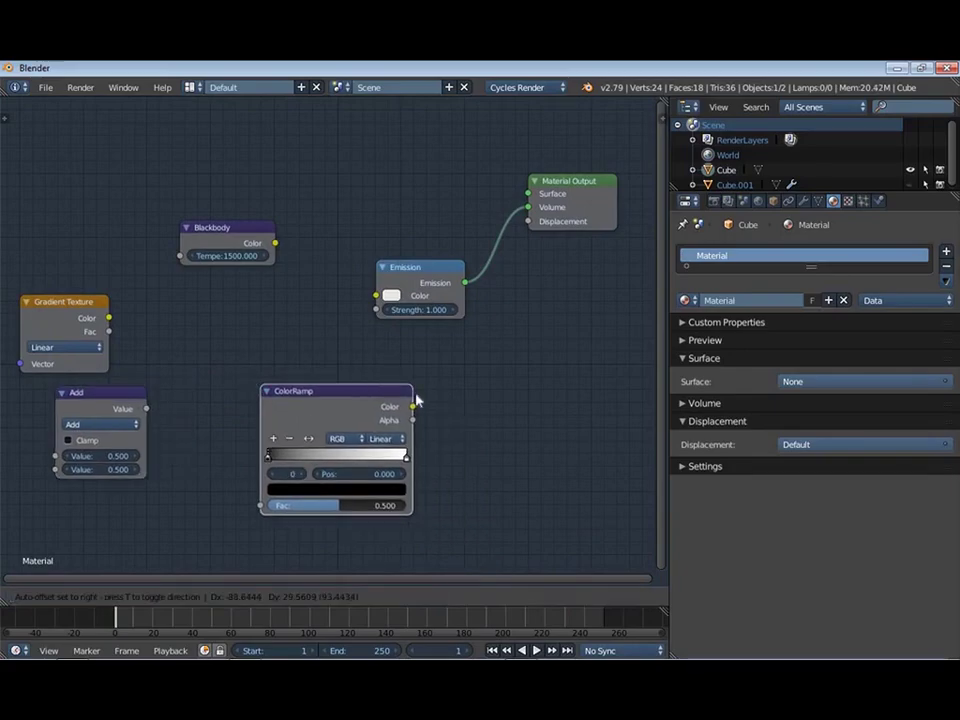
pyautogui.moveTo(417, 400)
pyautogui.mouseDown()
pyautogui.moveTo(508, 400)
pyautogui.moveTo(426, 397)
pyautogui.moveTo(379, 317)
pyautogui.moveTo(417, 418)
pyautogui.moveTo(422, 394)
pyautogui.moveTo(376, 310)
pyautogui.mouseUp()
pyautogui.moveTo(264, 313); pyautogui.dragTo(341, 279, button='middle')
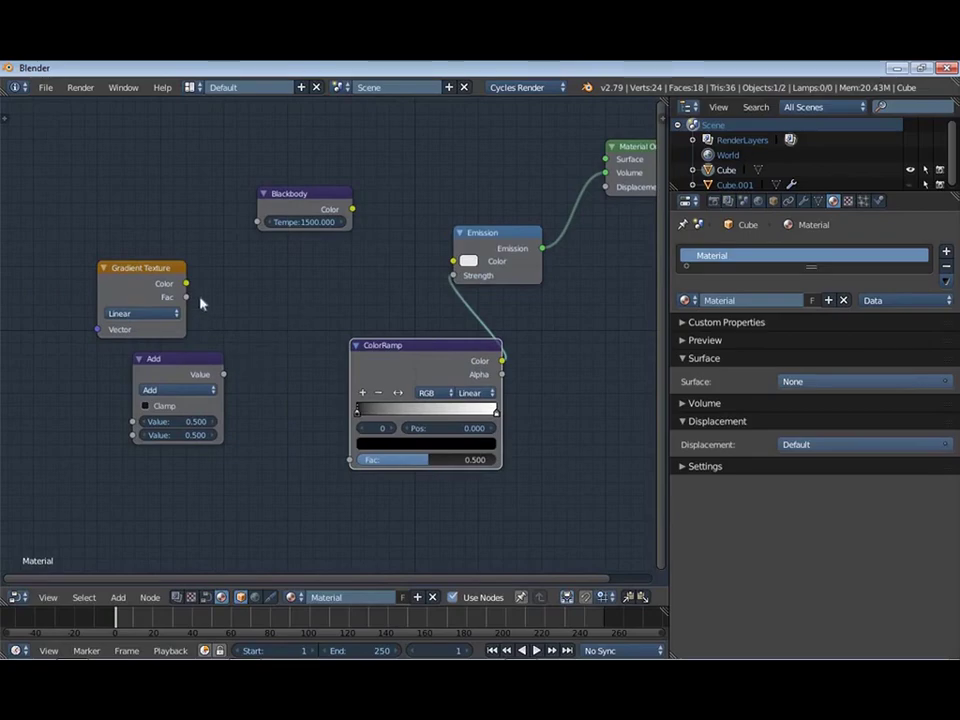
# Position the Gradient Texture node and feed its Fac into the ColorRamp Fac
pyautogui.moveTo(188, 298); pyautogui.dragTo(196, 317)
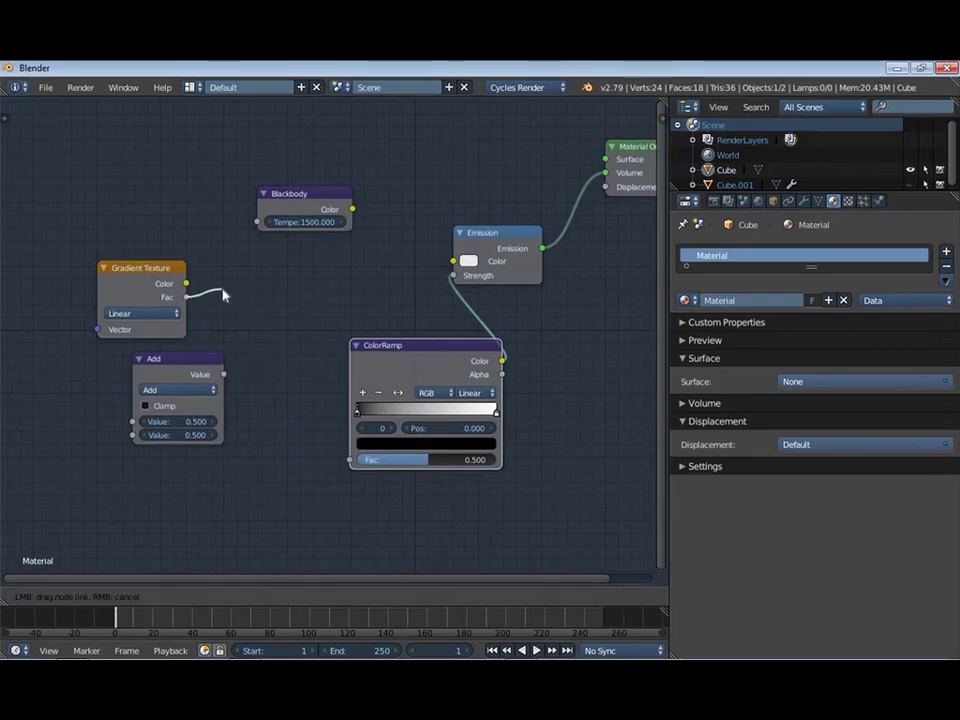
pyautogui.click(221, 377)
pyautogui.moveTo(223, 375); pyautogui.dragTo(195, 293)
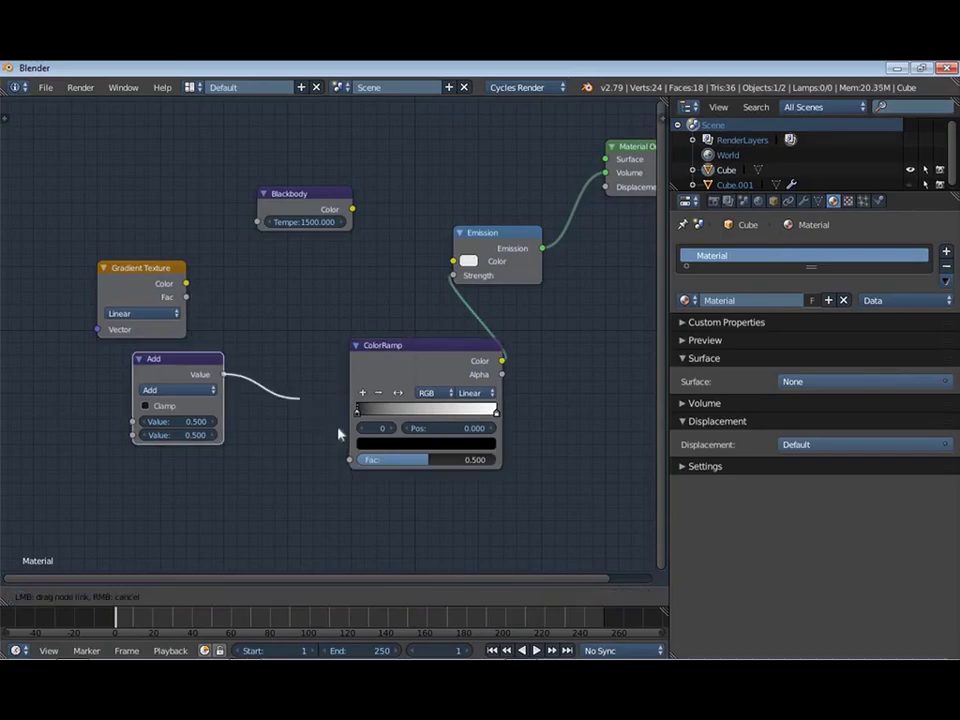
pyautogui.click(188, 293)
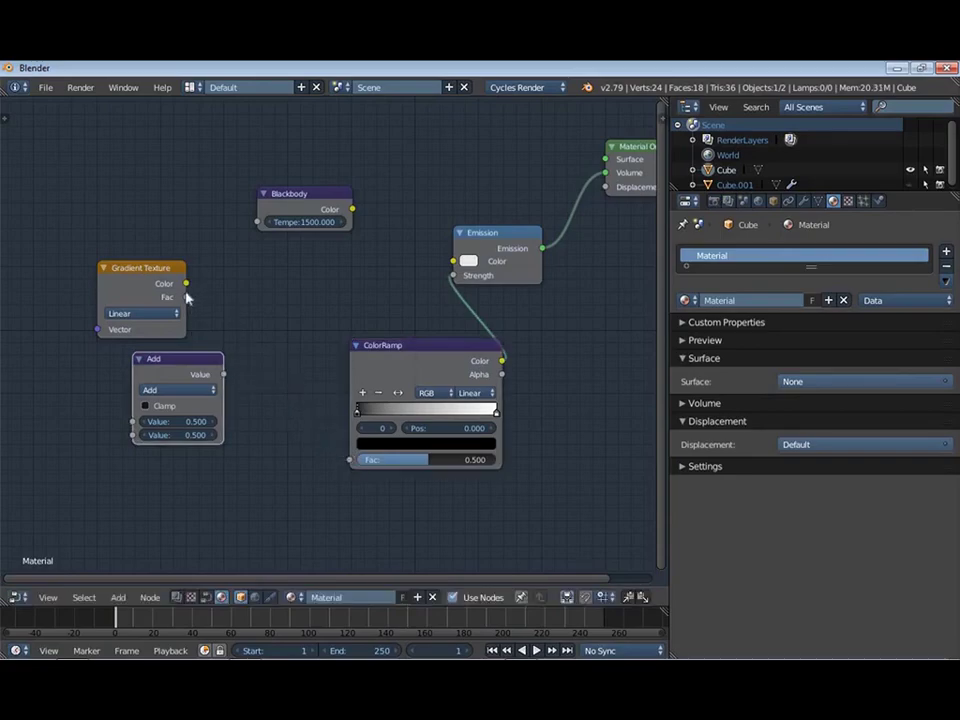
pyautogui.press('g')
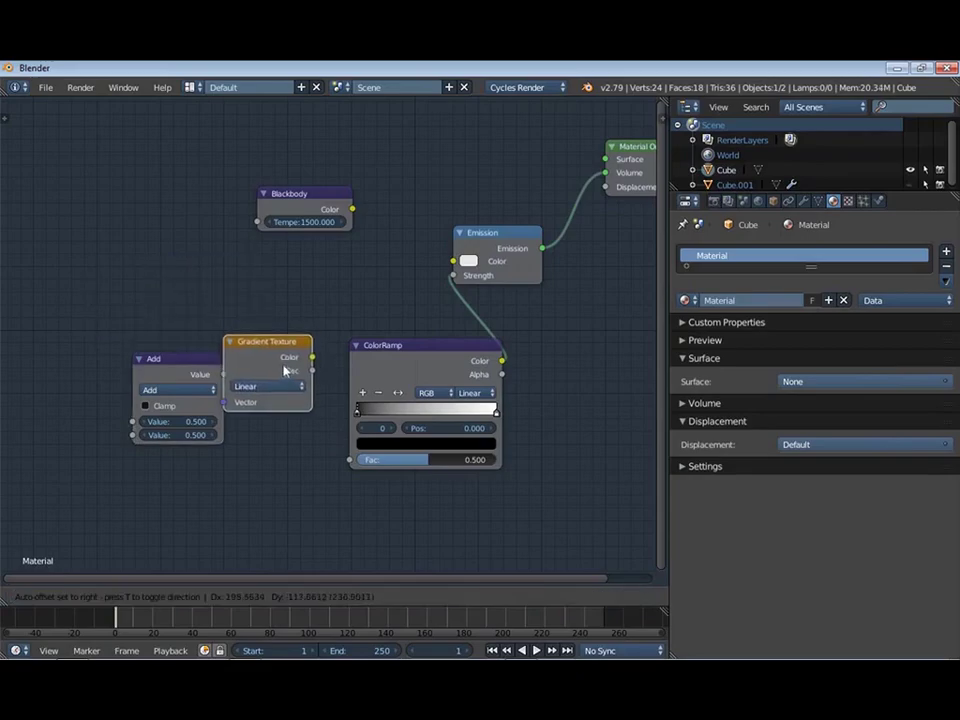
pyautogui.click(285, 368)
pyautogui.press('g')
pyautogui.click(257, 304)
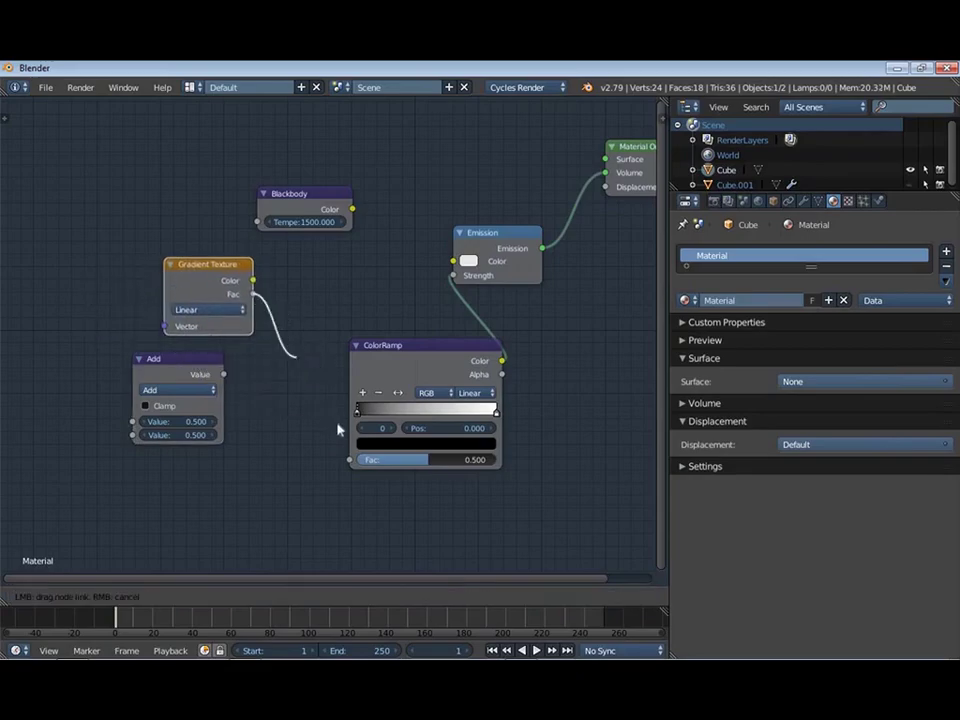
pyautogui.moveTo(254, 295); pyautogui.dragTo(350, 459)
# Rearrange the Gradient Texture and Add nodes, then attach a Mapping node with Ctrl+T
pyautogui.press('g')
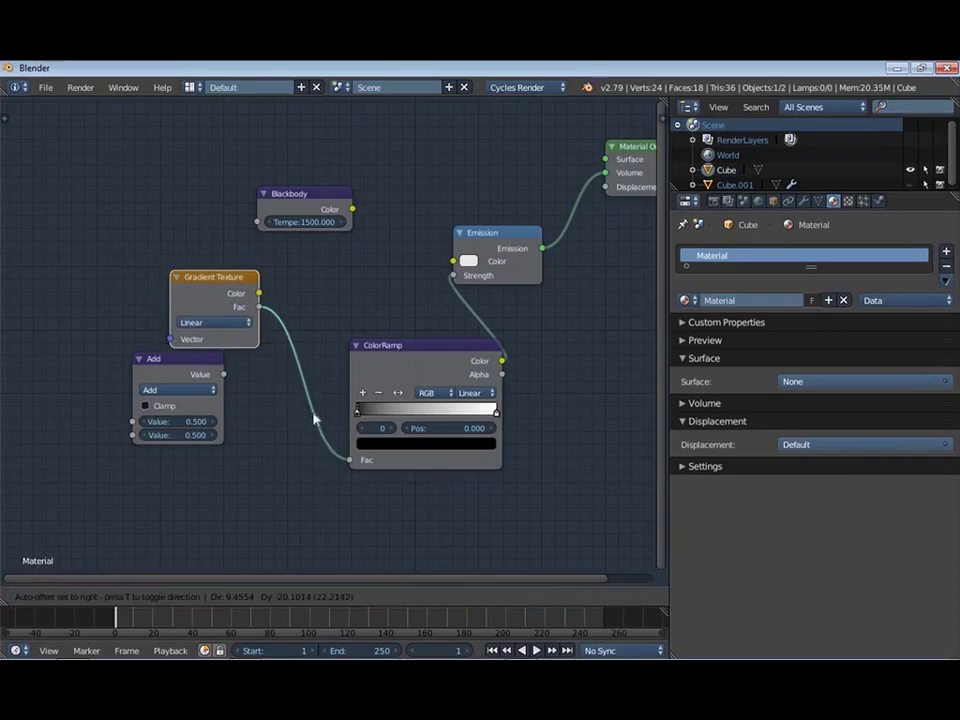
pyautogui.click(187, 377)
pyautogui.moveTo(214, 334); pyautogui.dragTo(245, 437)
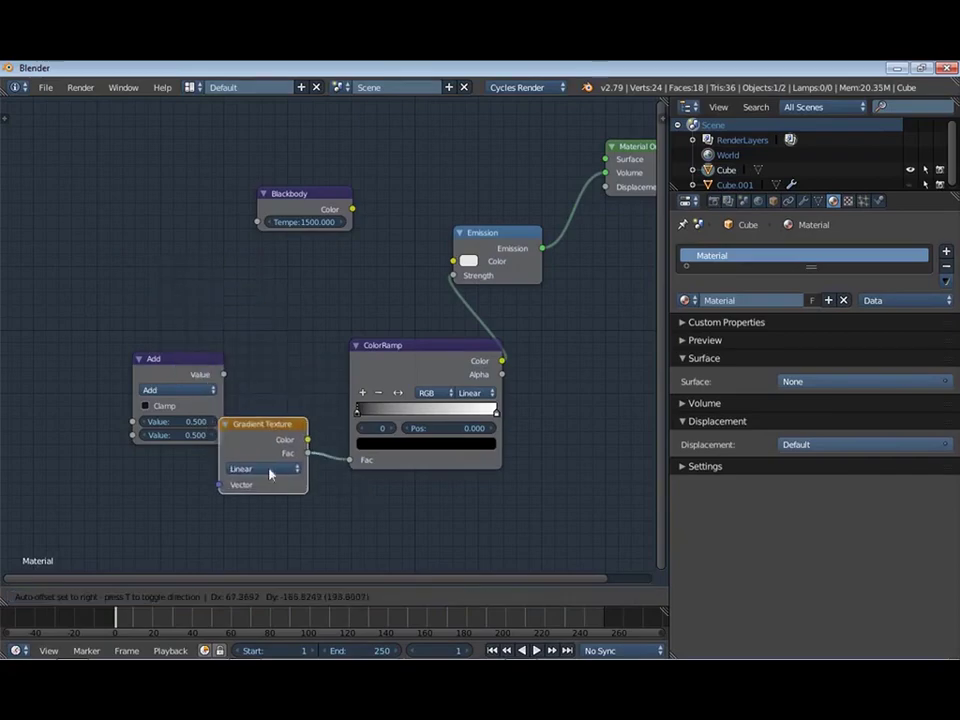
pyautogui.moveTo(170, 395); pyautogui.dragTo(170, 196)
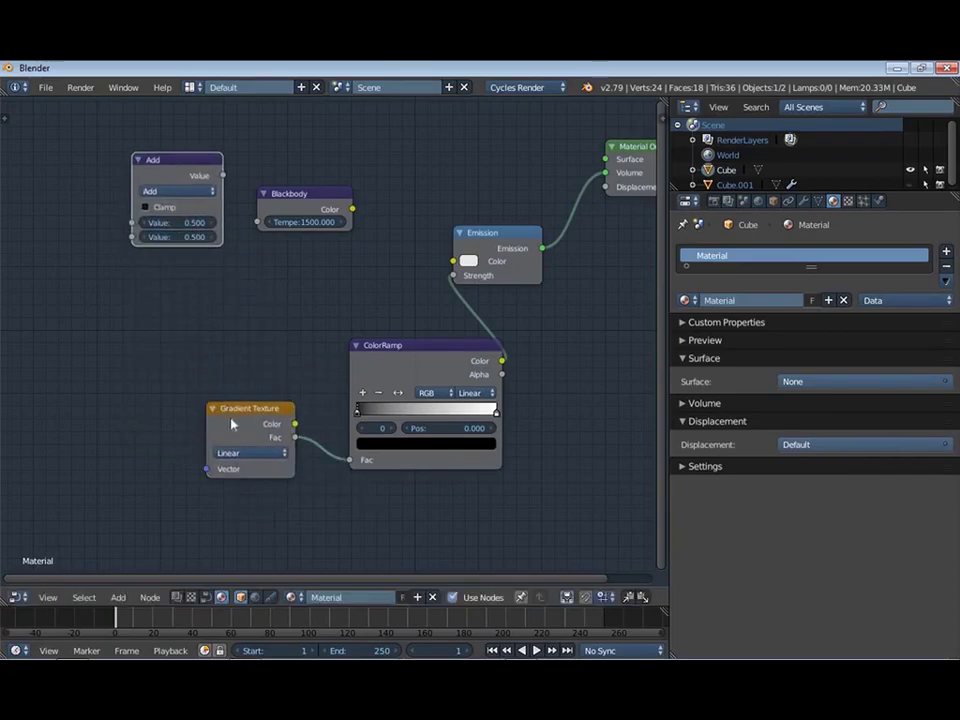
pyautogui.keyDown('shift'); pyautogui.click(188, 186); pyautogui.keyUp('shift')
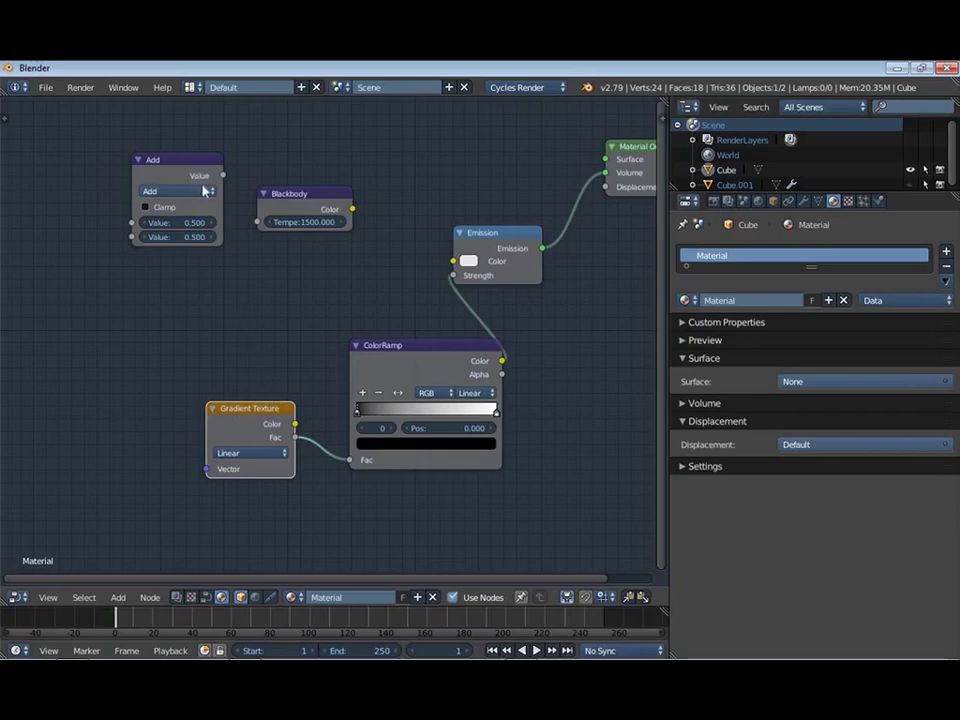
pyautogui.hotkey('ctrl', 't')
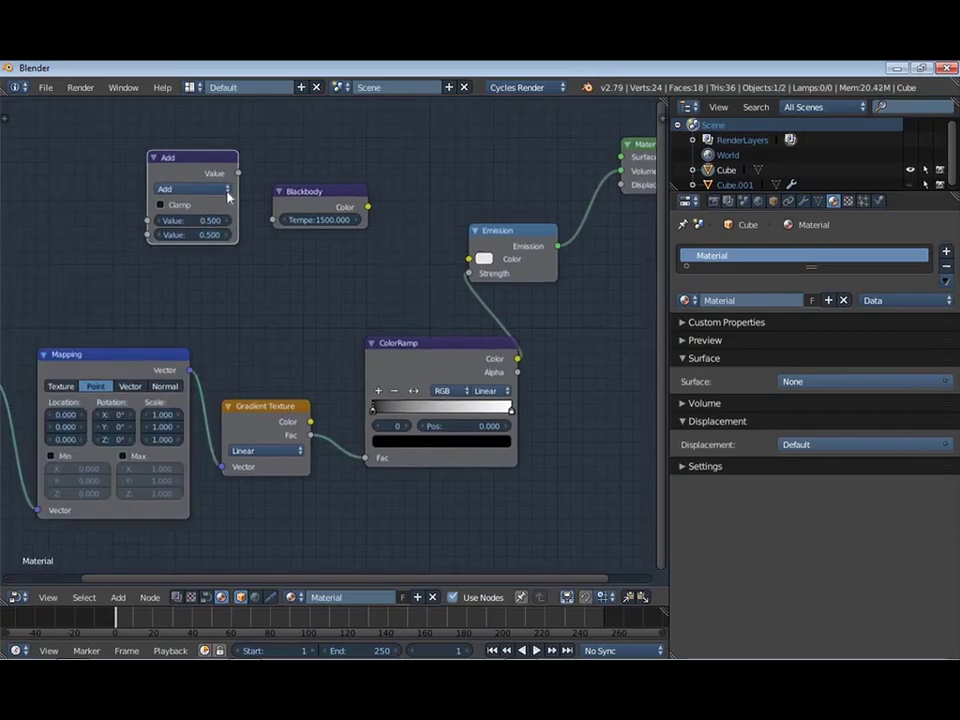
# Insert the Math node into the ColorRamp-to-Emission Strength link and set it to Multiply
pyautogui.moveTo(215, 174); pyautogui.dragTo(287, 275)
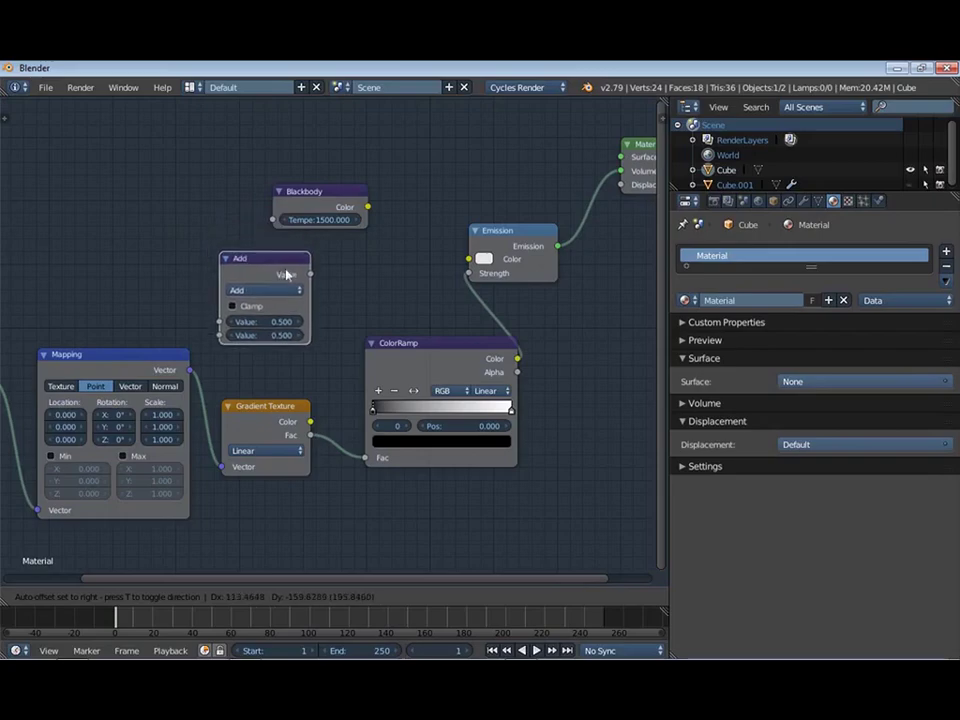
pyautogui.moveTo(287, 275); pyautogui.dragTo(488, 306)
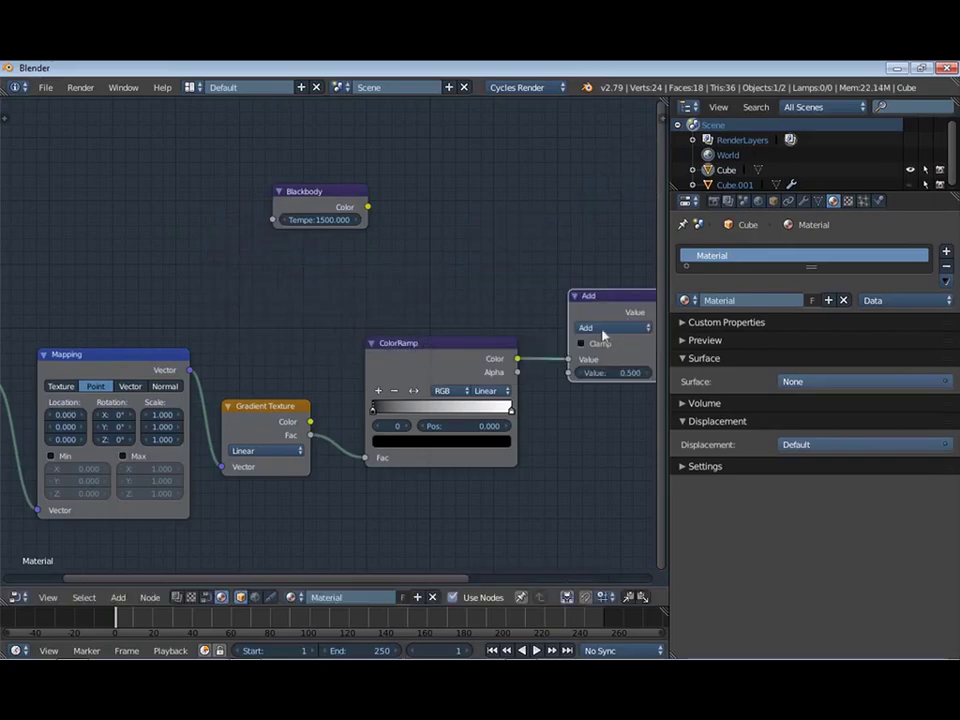
pyautogui.moveTo(603, 336); pyautogui.dragTo(437, 315, button='middle')
pyautogui.click(437, 315)
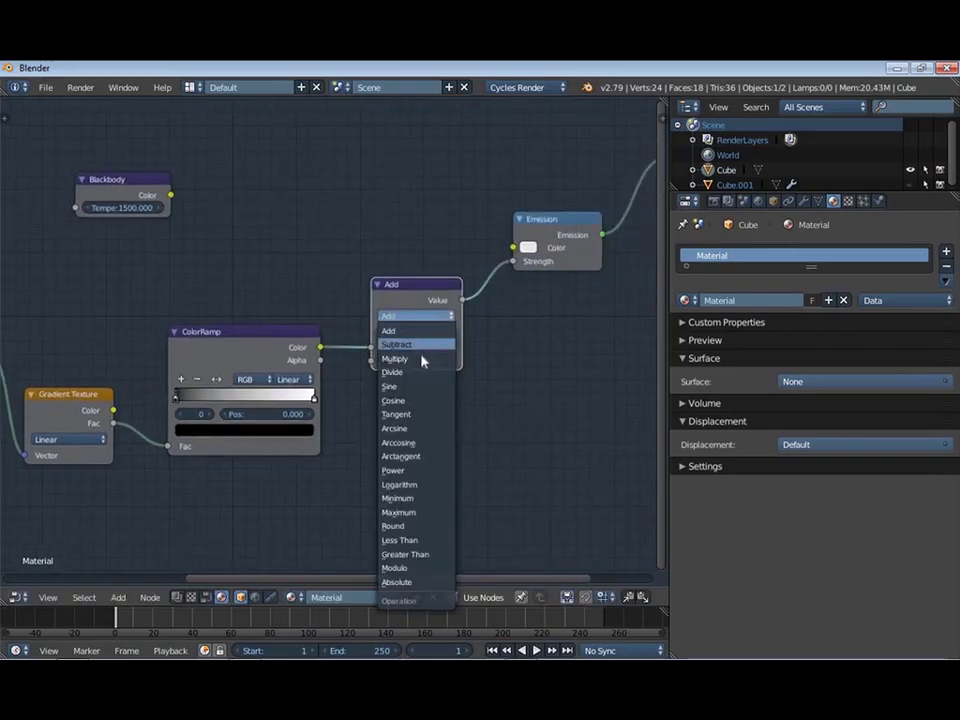
pyautogui.click(420, 359)
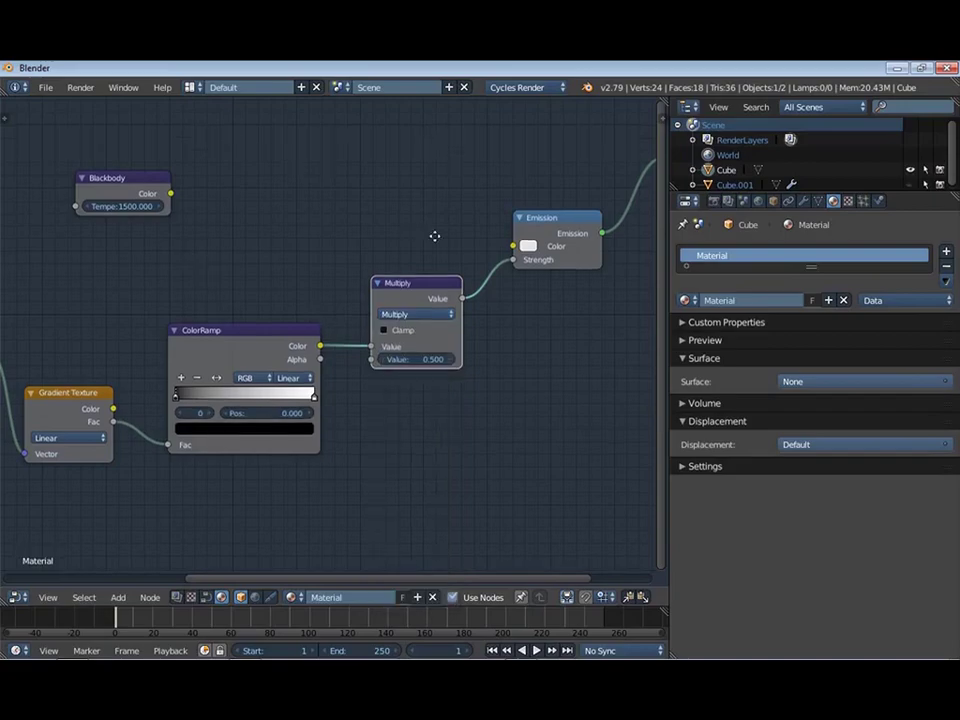
pyautogui.moveTo(435, 236); pyautogui.dragTo(629, 226, button='middle')
pyautogui.moveTo(277, 283); pyautogui.dragTo(360, 251, button='middle')
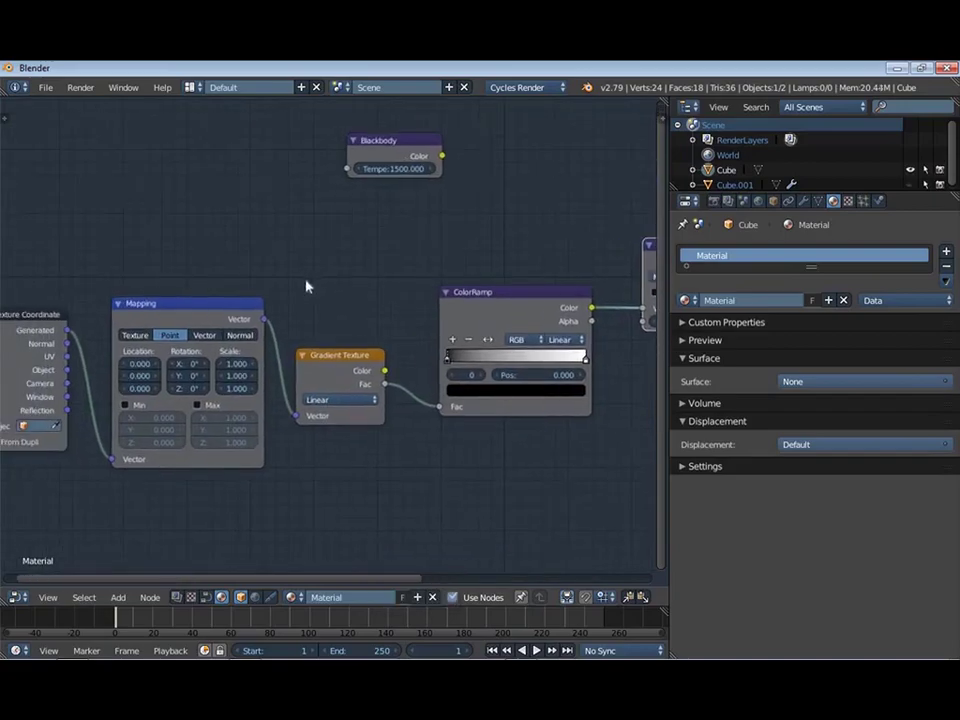
# Change the Gradient Texture type from Linear to Spherical
pyautogui.moveTo(306, 285); pyautogui.dragTo(342, 254, button='middle')
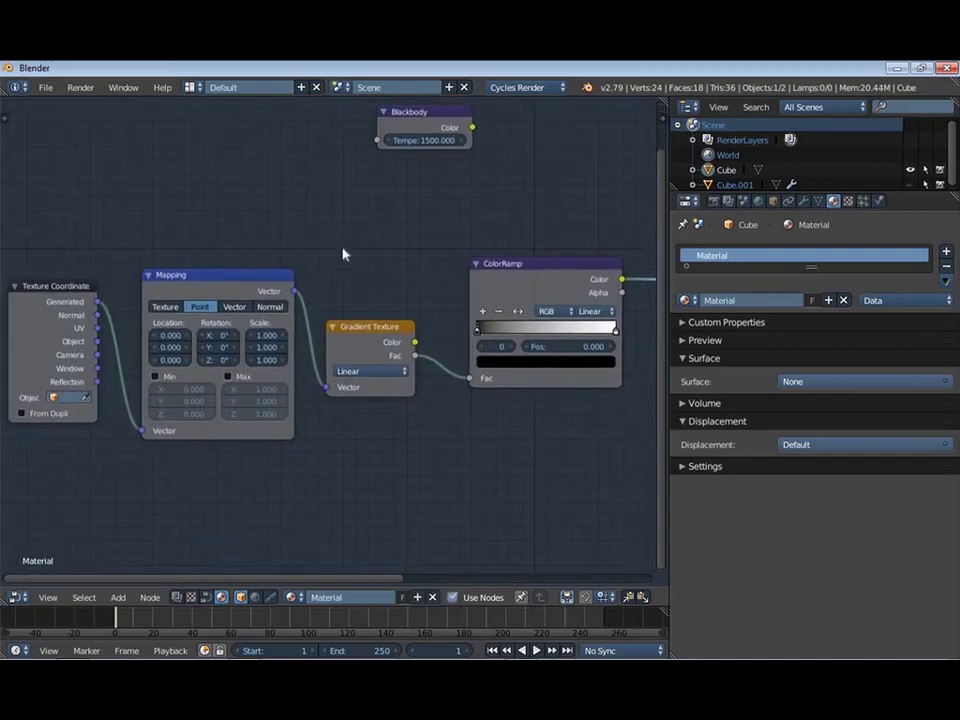
pyautogui.click(367, 375)
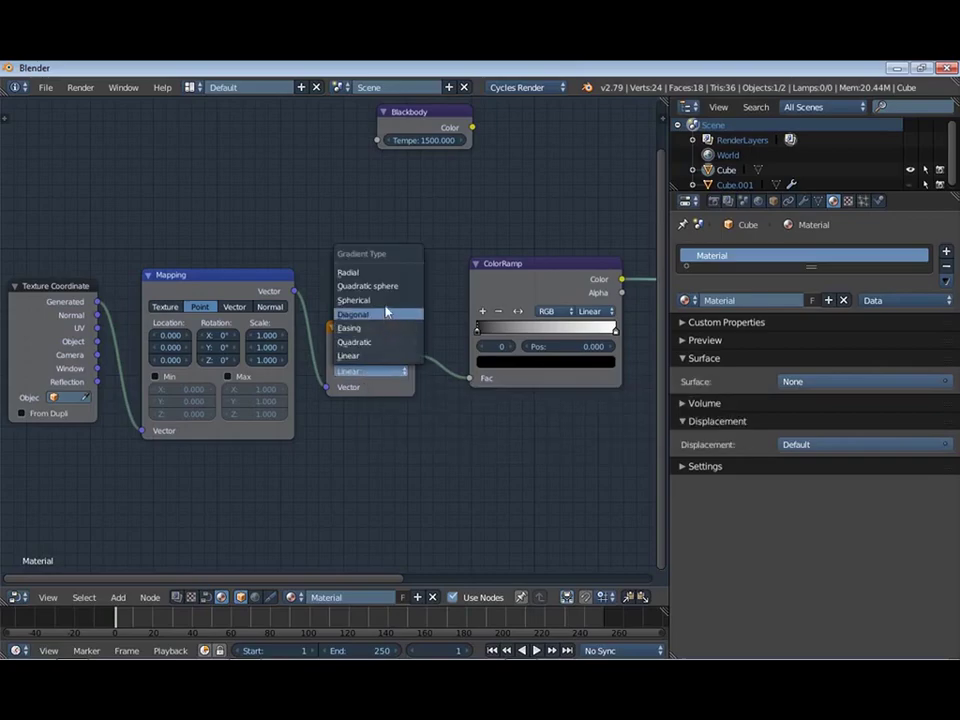
pyautogui.click(386, 300)
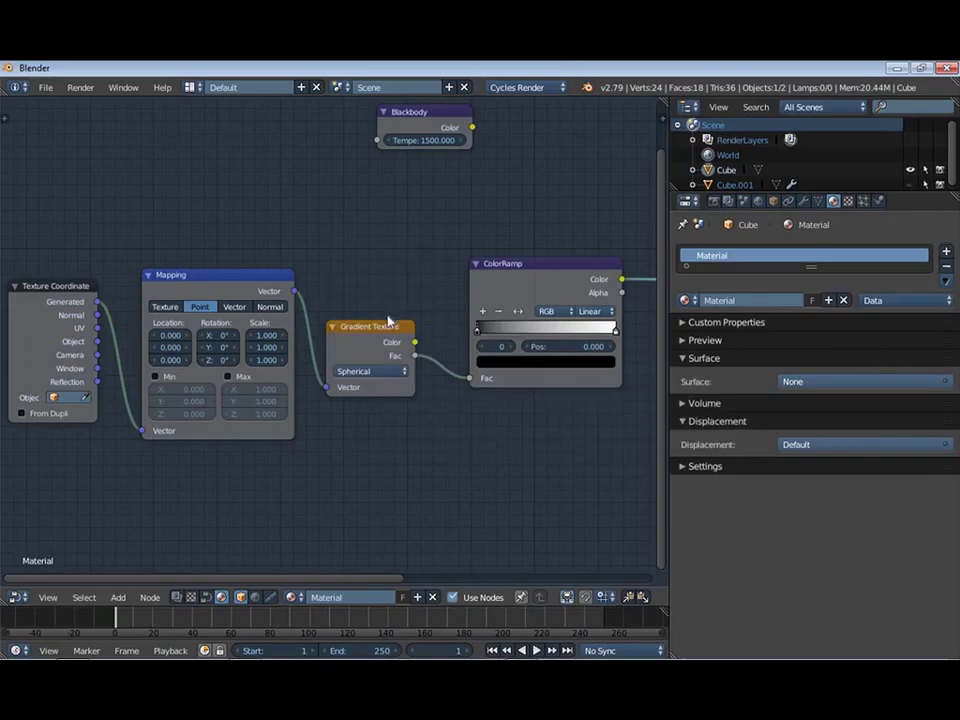
# Dismiss the save file browser and frame the Texture Coordinate-to-ColorRamp node chain
pyautogui.hotkey('ctrl', 's')
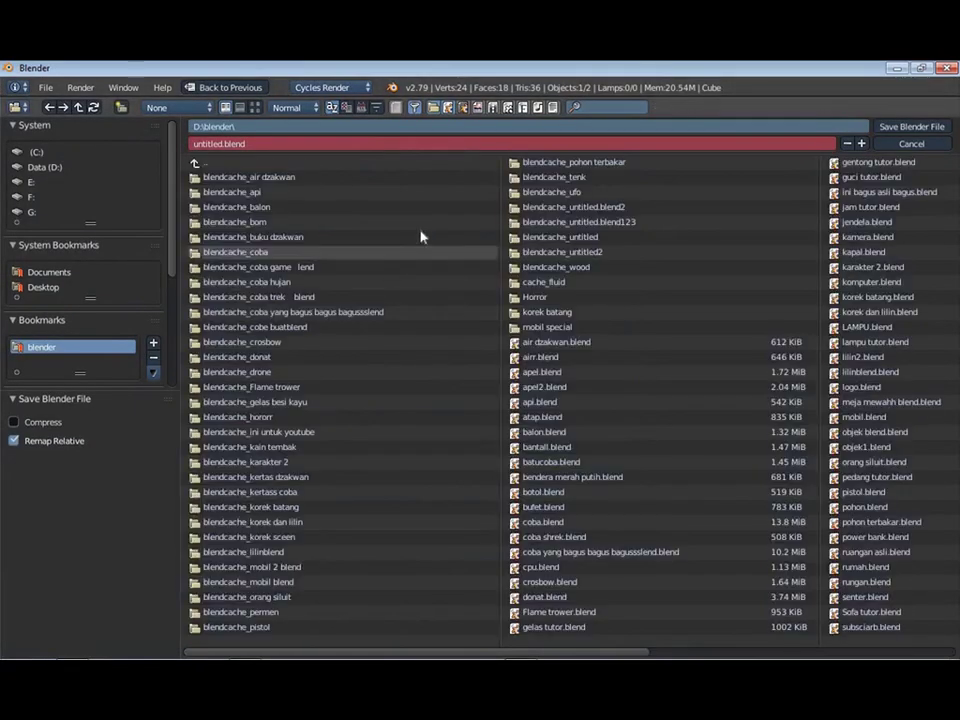
pyautogui.click(945, 128)
pyautogui.scroll(1, 440, 294)
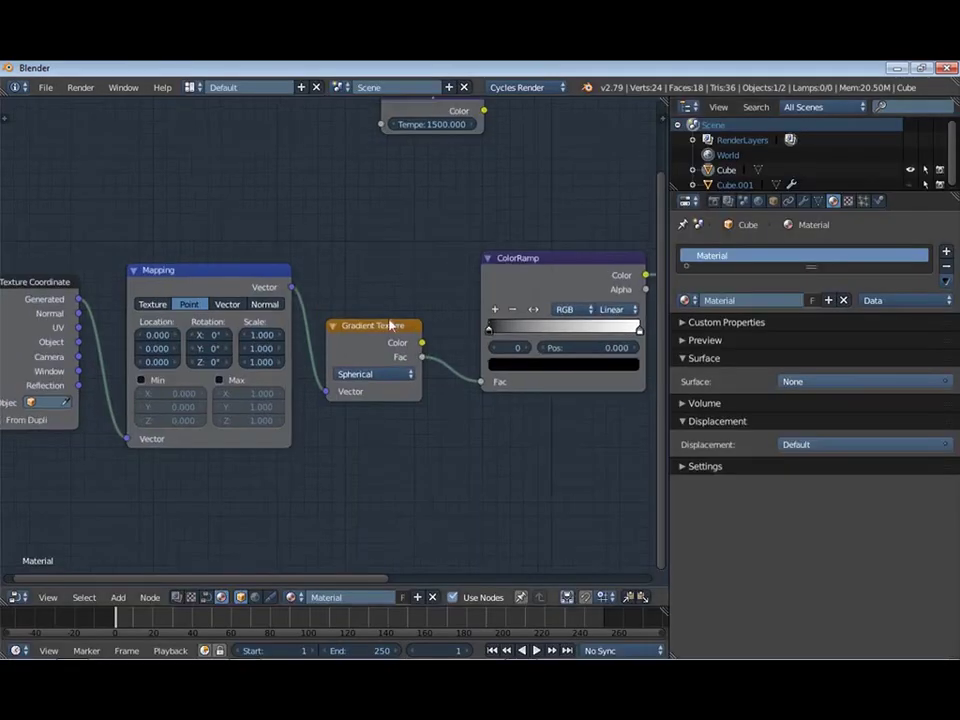
pyautogui.scroll(2, 419, 298)
pyautogui.moveTo(419, 298); pyautogui.dragTo(464, 290, button='middle')
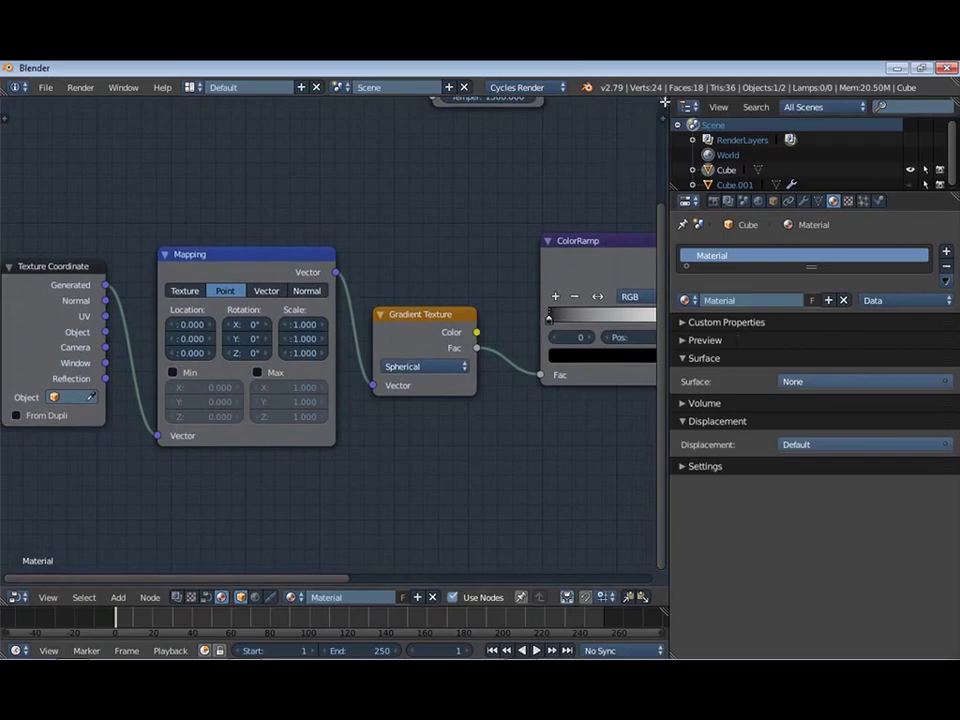
# Split the node editor and make the upper area a 3D viewport of the cube
pyautogui.moveTo(664, 104); pyautogui.dragTo(22, 335)
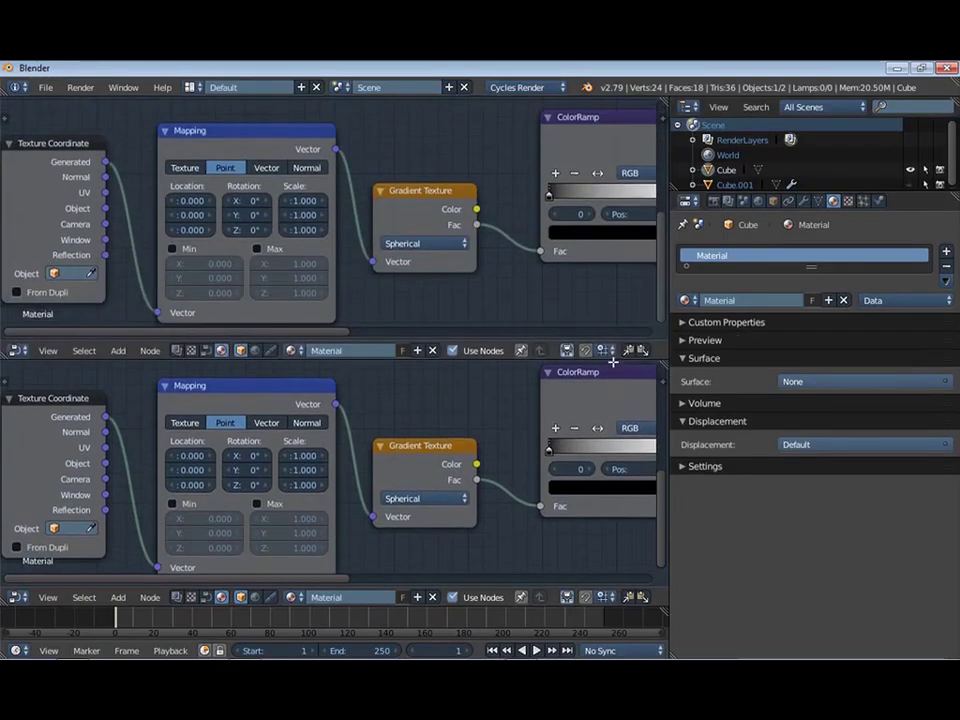
pyautogui.click(16, 335)
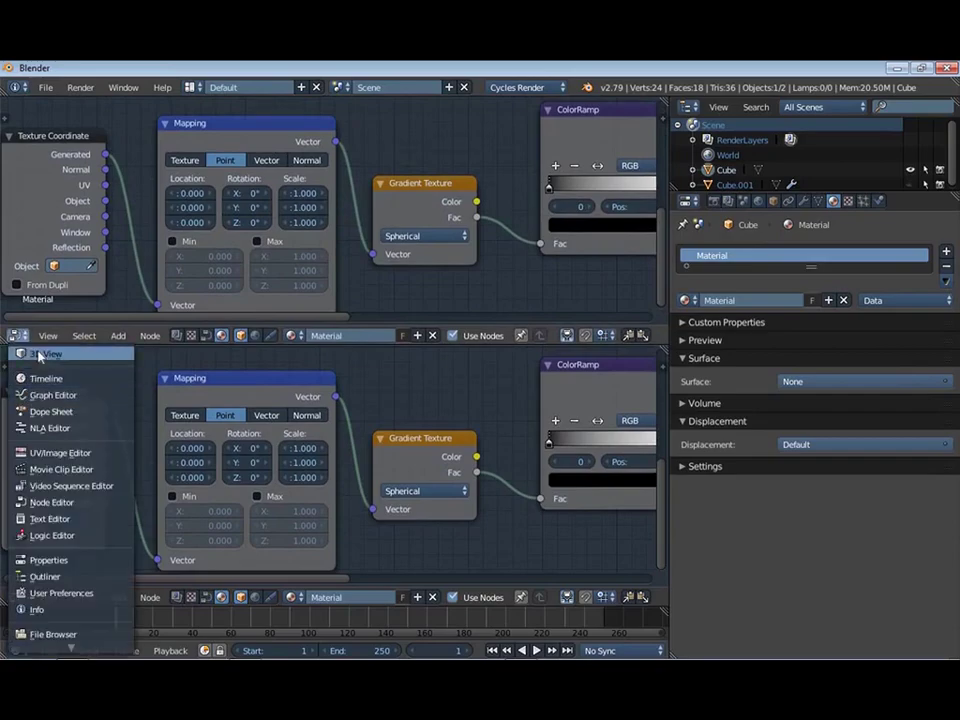
pyautogui.click(45, 353)
pyautogui.scroll(-1, 398, 133)
pyautogui.scroll(-3, 428, 193)
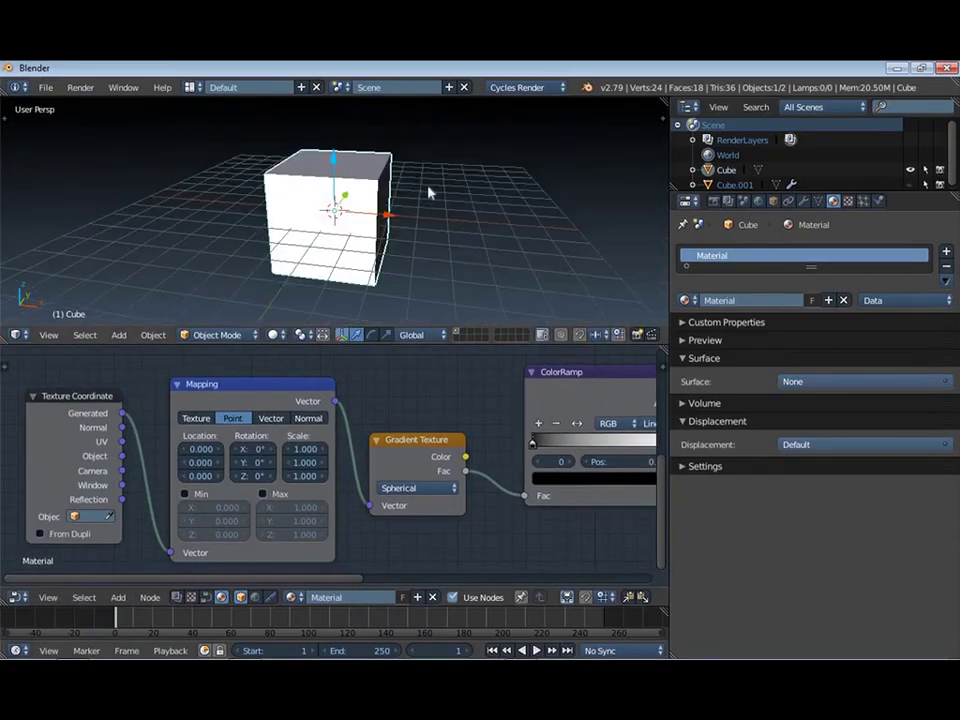
pyautogui.click(713, 201)
# Set Cycles preview samples to 3
pyautogui.scroll(-4, 824, 450)
pyautogui.scroll(-2, 800, 490)
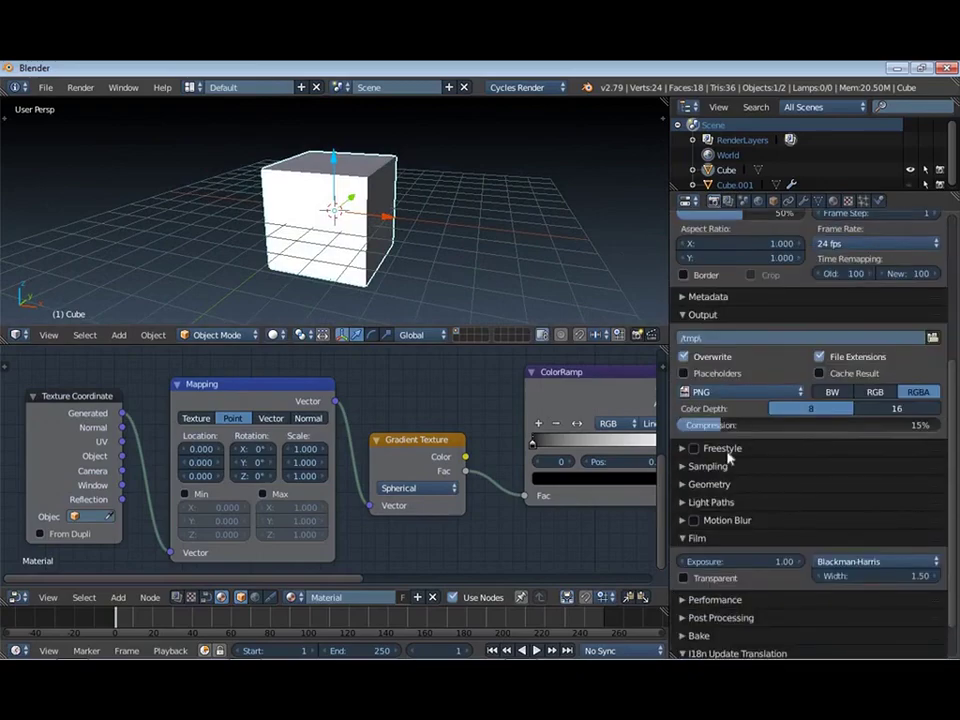
pyautogui.click(729, 466)
pyautogui.click(874, 553)
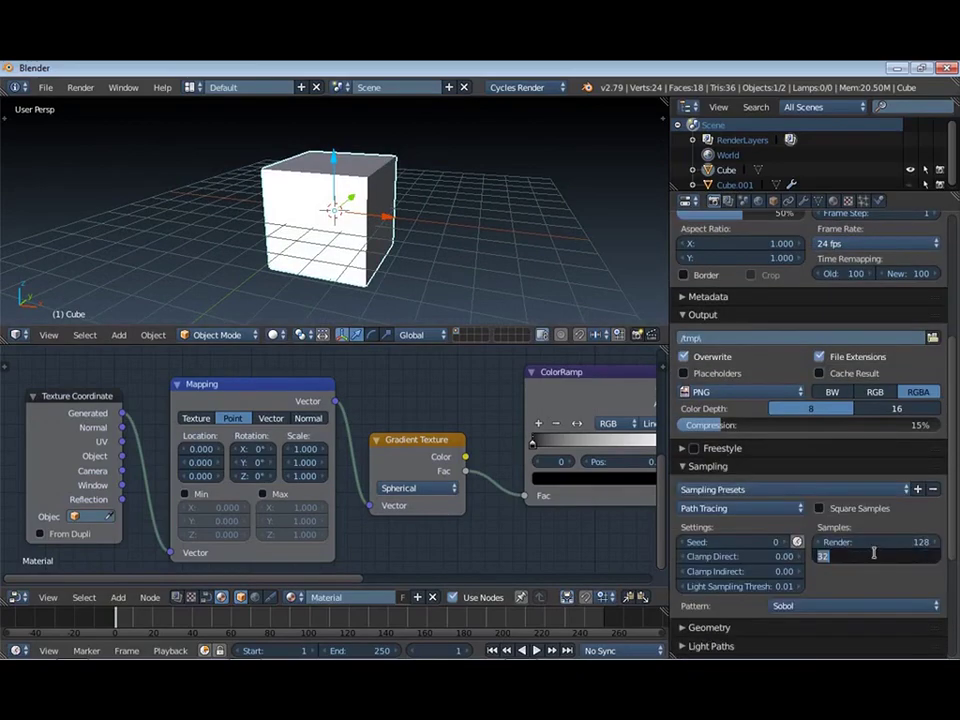
pyautogui.write('3')
pyautogui.press('Return')
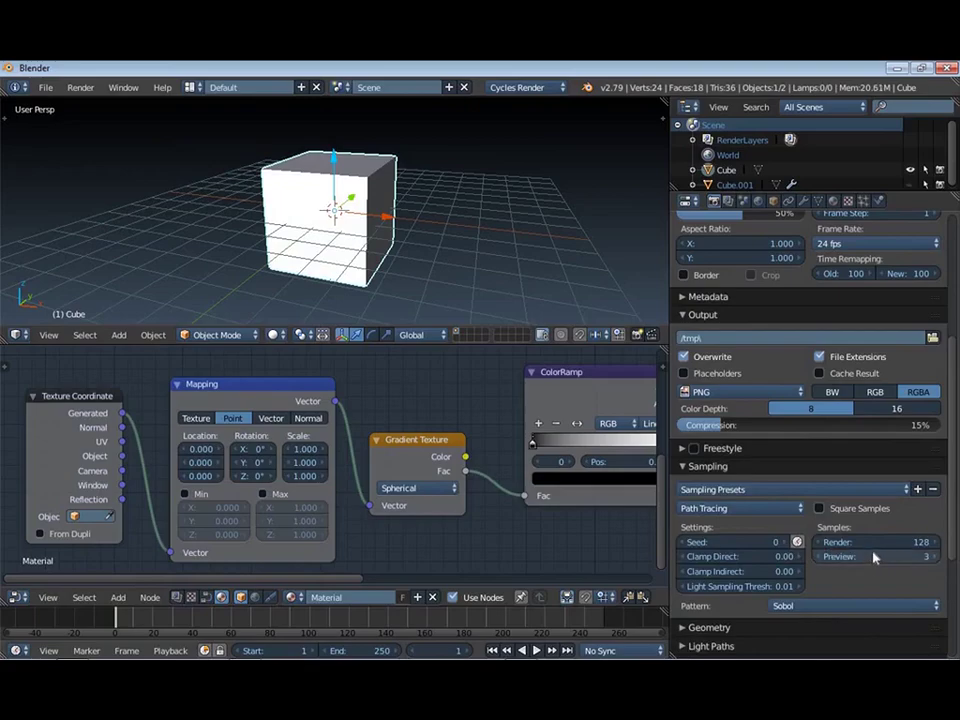
# Set maximum and minimum transparency bounces to 4 in Light Paths
pyautogui.scroll(-4, 816, 559)
pyautogui.scroll(-1, 781, 548)
pyautogui.scroll(-1, 733, 535)
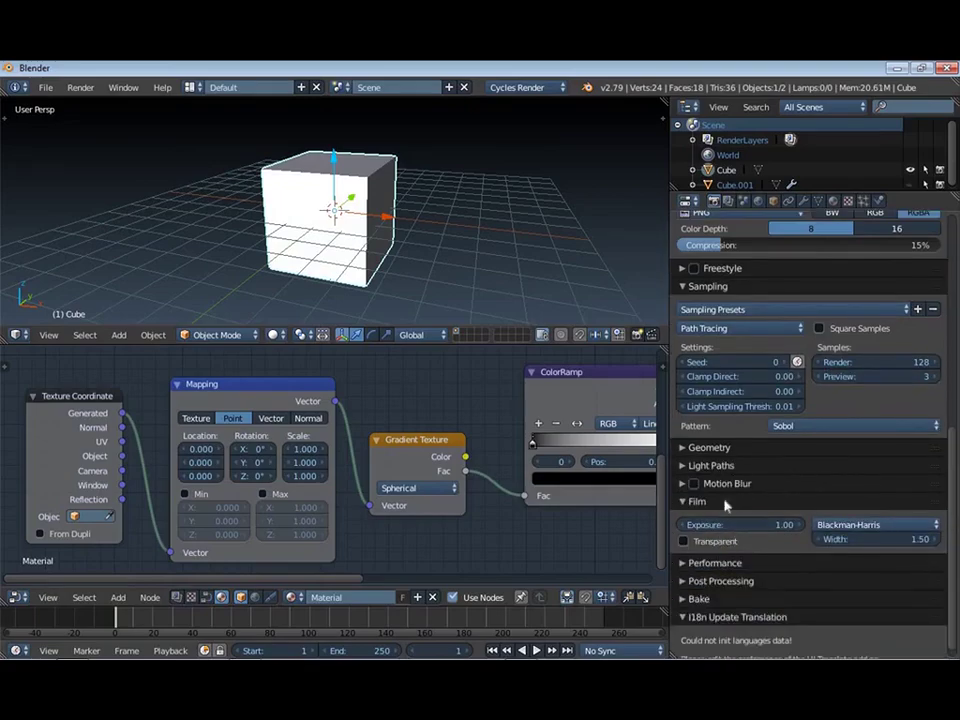
pyautogui.click(728, 449)
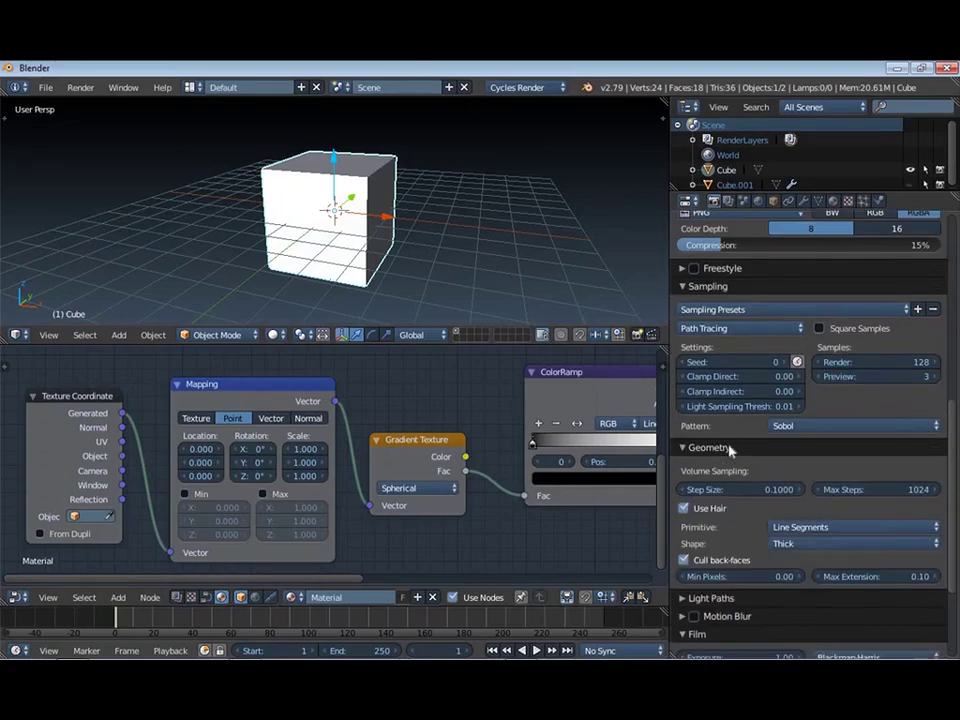
pyautogui.click(727, 451)
pyautogui.click(724, 465)
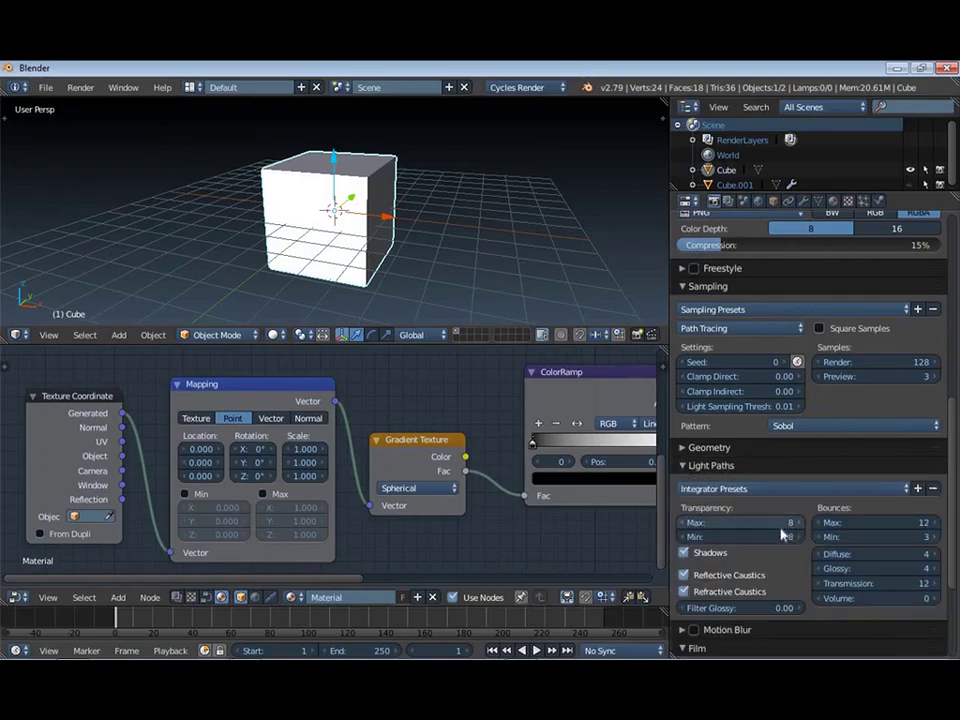
pyautogui.click(766, 521)
pyautogui.write('4')
pyautogui.press('Return')
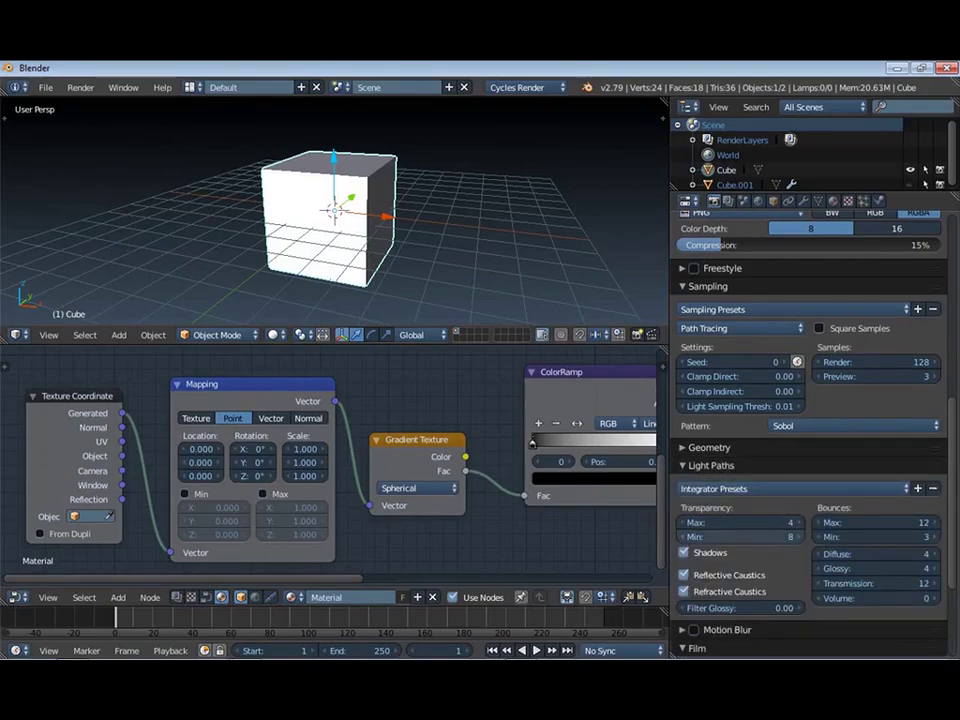
pyautogui.click(758, 537)
pyautogui.write('4')
pyautogui.press('Return')
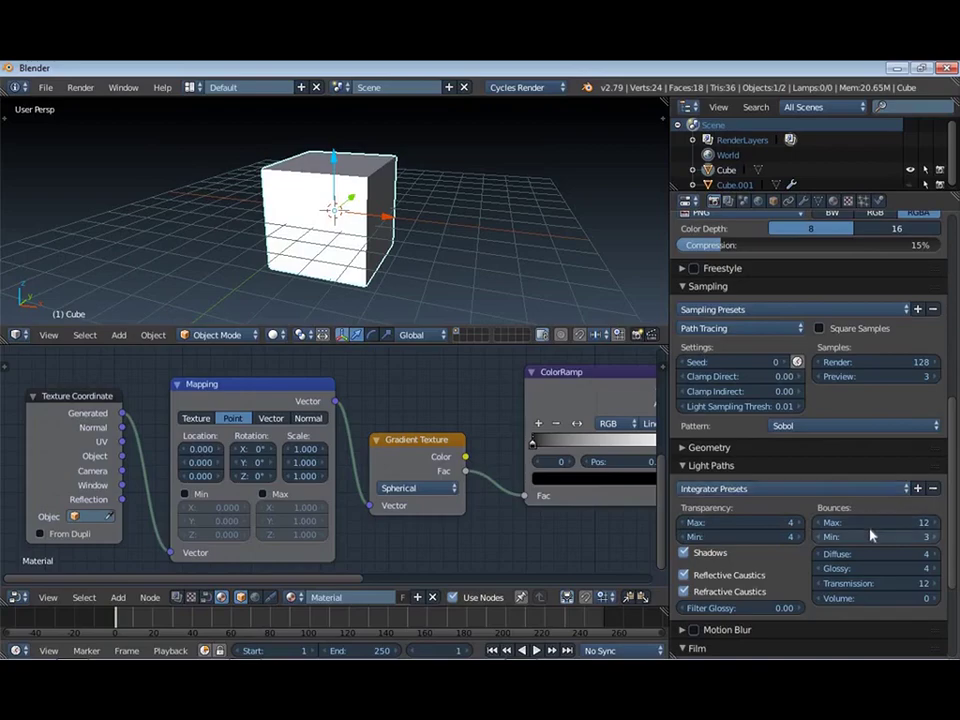
# Set max, min, diffuse, glossy and transmission bounces all to 1
pyautogui.click(861, 521)
pyautogui.write('1')
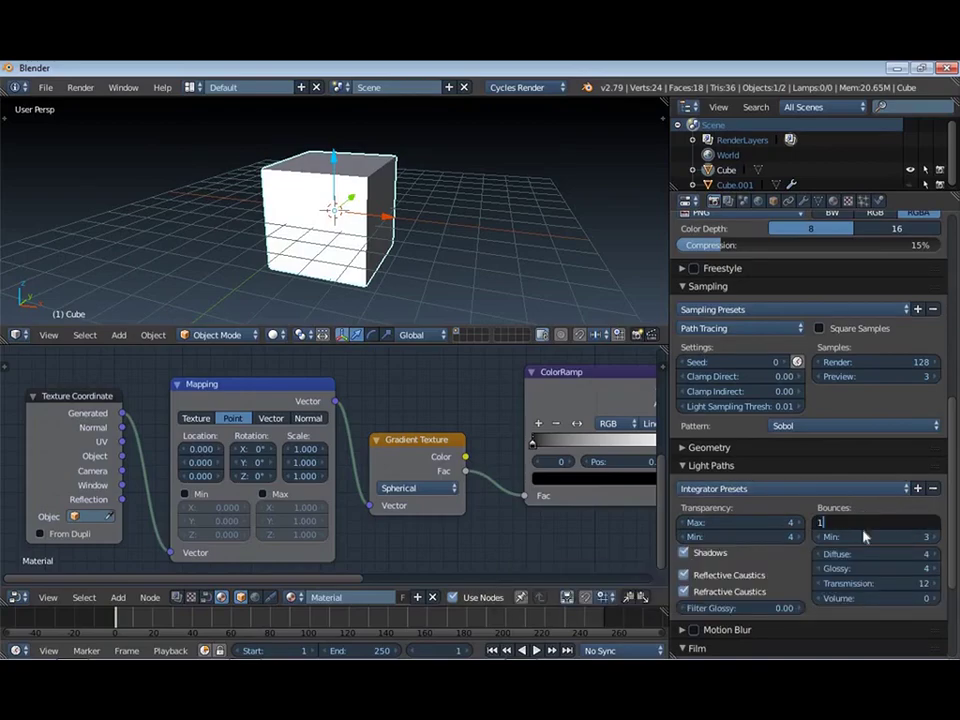
pyautogui.press('Return')
pyautogui.click(864, 537)
pyautogui.write('1')
pyautogui.press('Return')
pyautogui.click(851, 552)
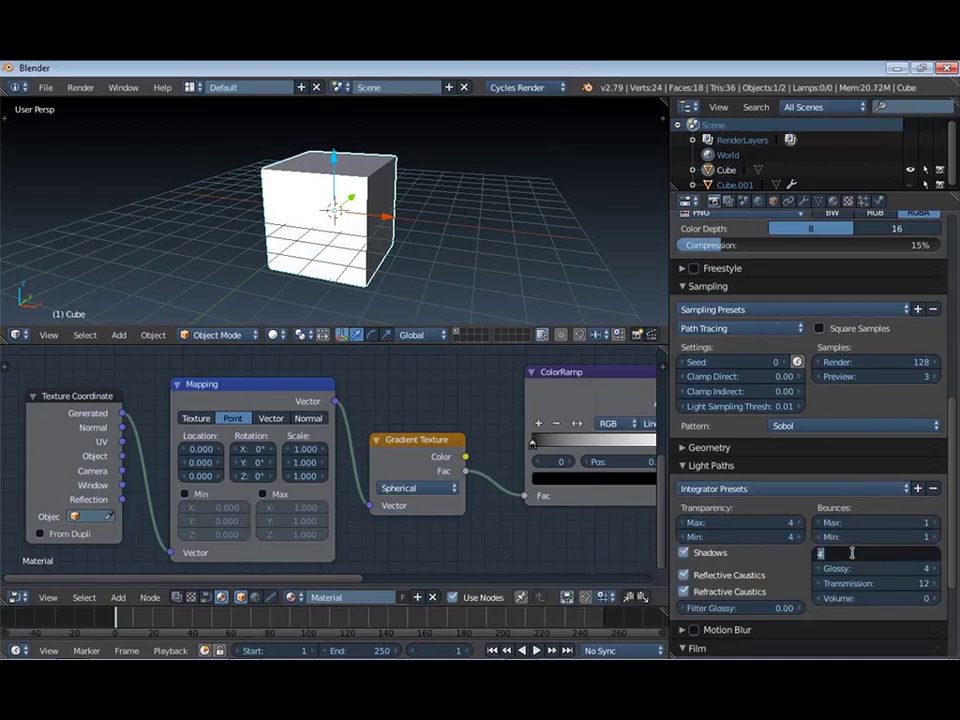
pyautogui.write('1')
pyautogui.press('Return')
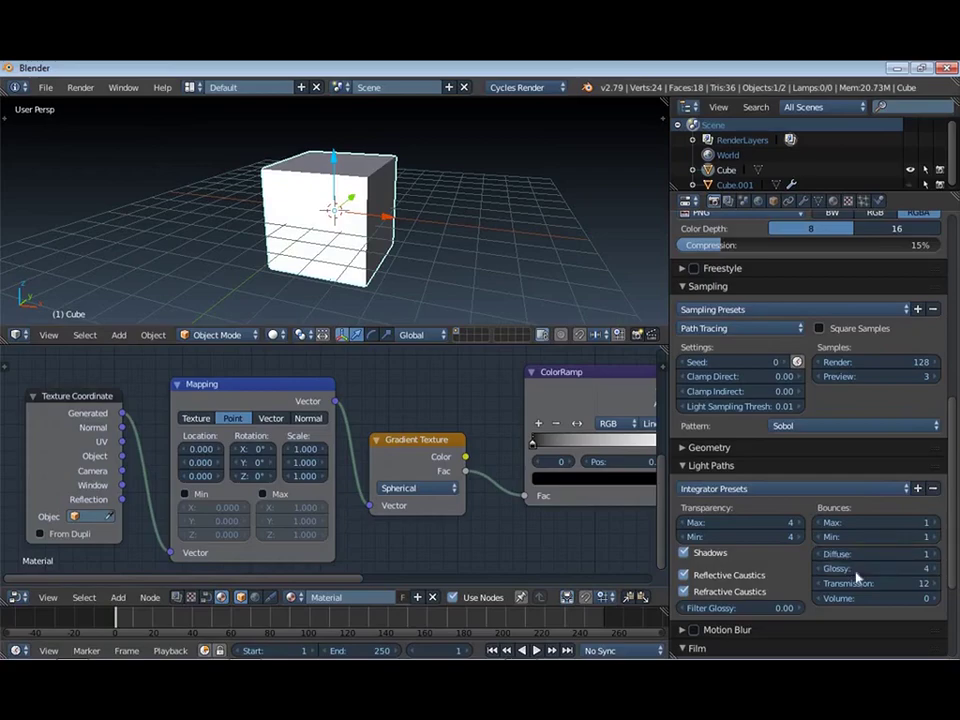
pyautogui.click(851, 568)
pyautogui.write('1')
pyautogui.press('Return')
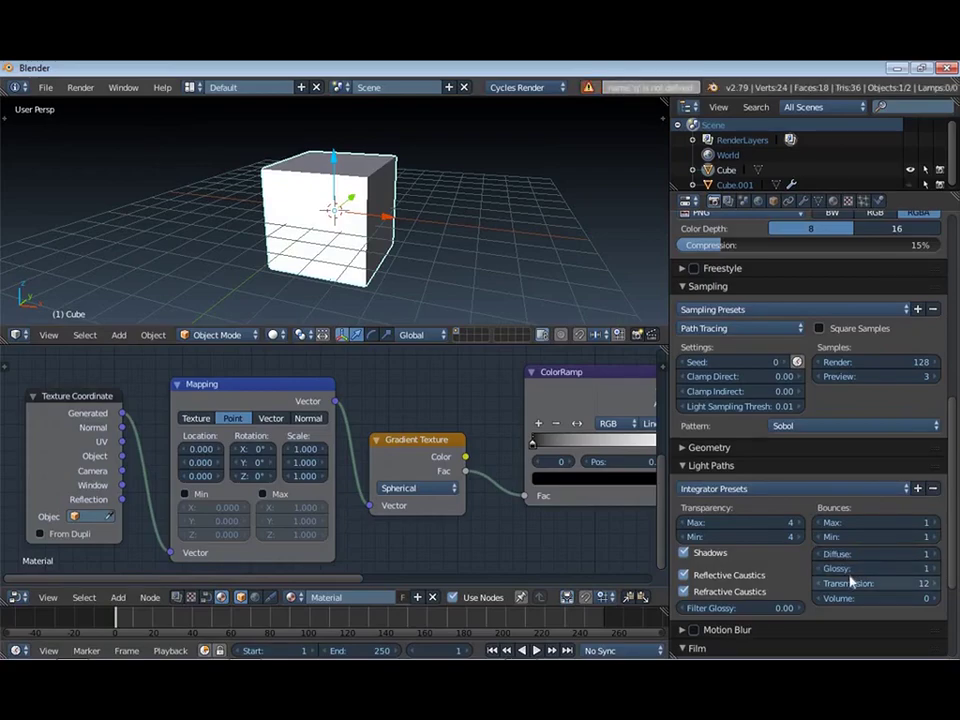
pyautogui.click(847, 582)
pyautogui.write('1')
pyautogui.press('Return')
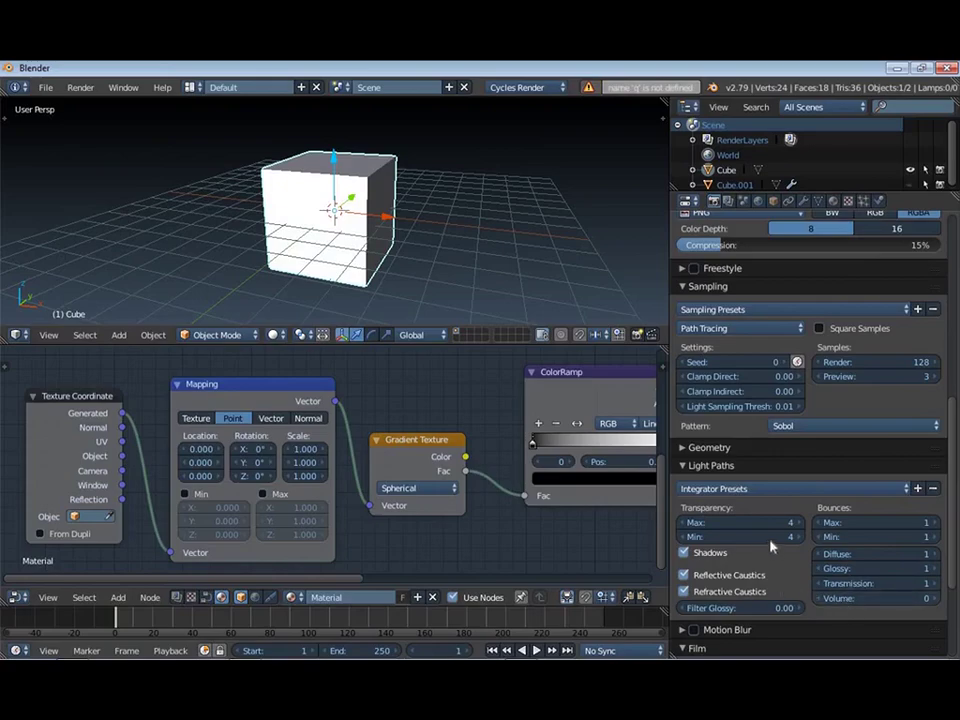
# Turn off reflective and refractive caustics
pyautogui.click(704, 575)
pyautogui.click(710, 591)
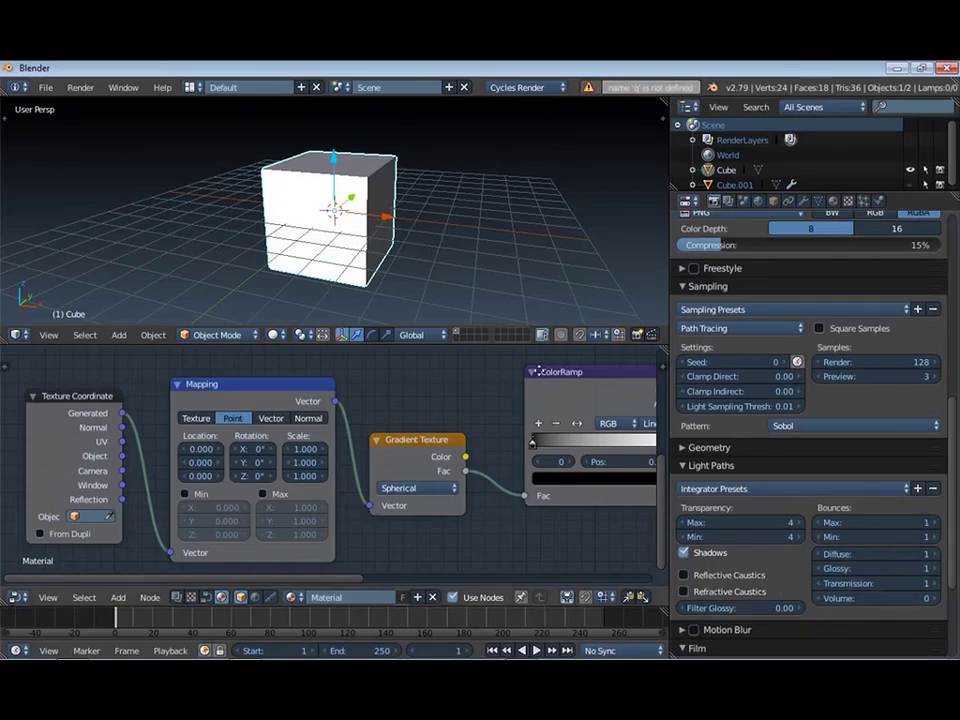
pyautogui.moveTo(499, 174); pyautogui.dragTo(465, 180, button='middle')
pyautogui.hotkey('shift', 'z')
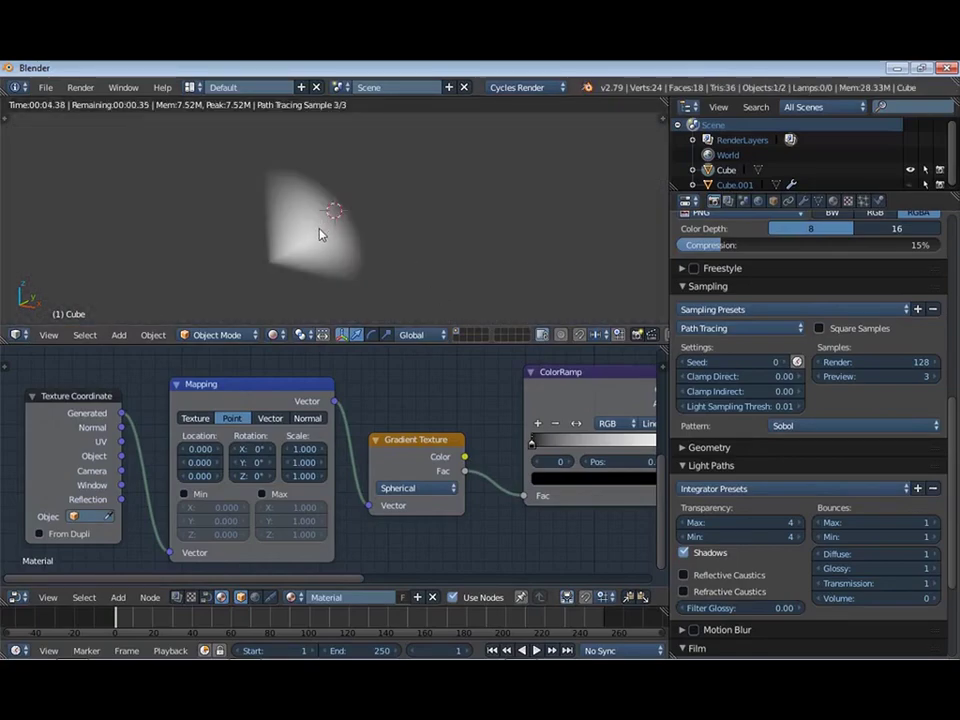
pyautogui.hotkey('shift', 'z')
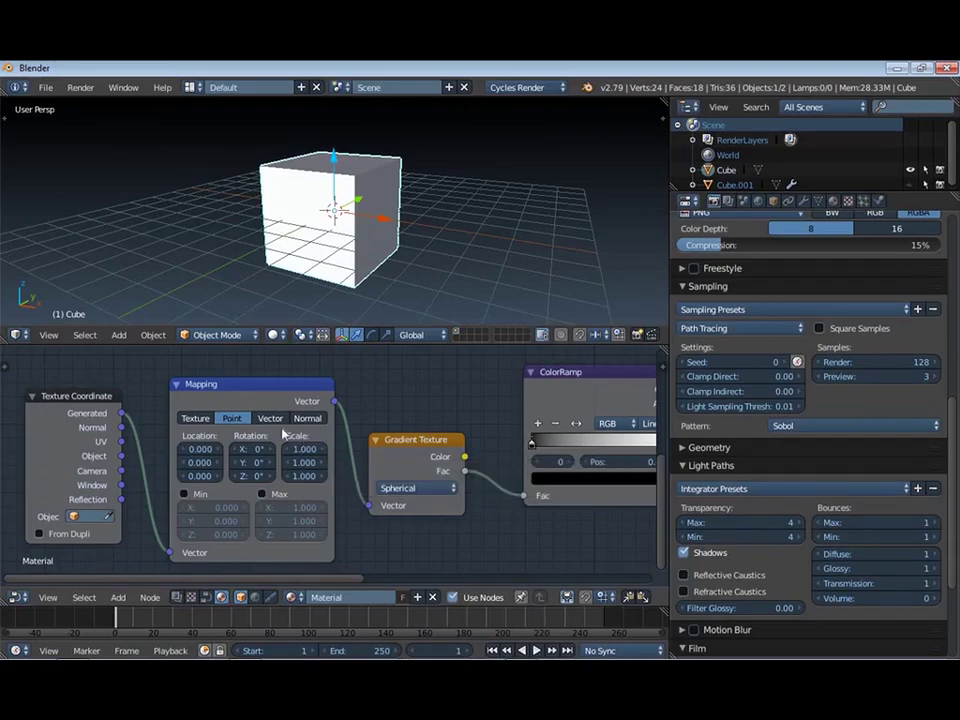
# Enter 2 for the Mapping node's X, Y and Z scale values
pyautogui.moveTo(250, 384); pyautogui.dragTo(256, 386)
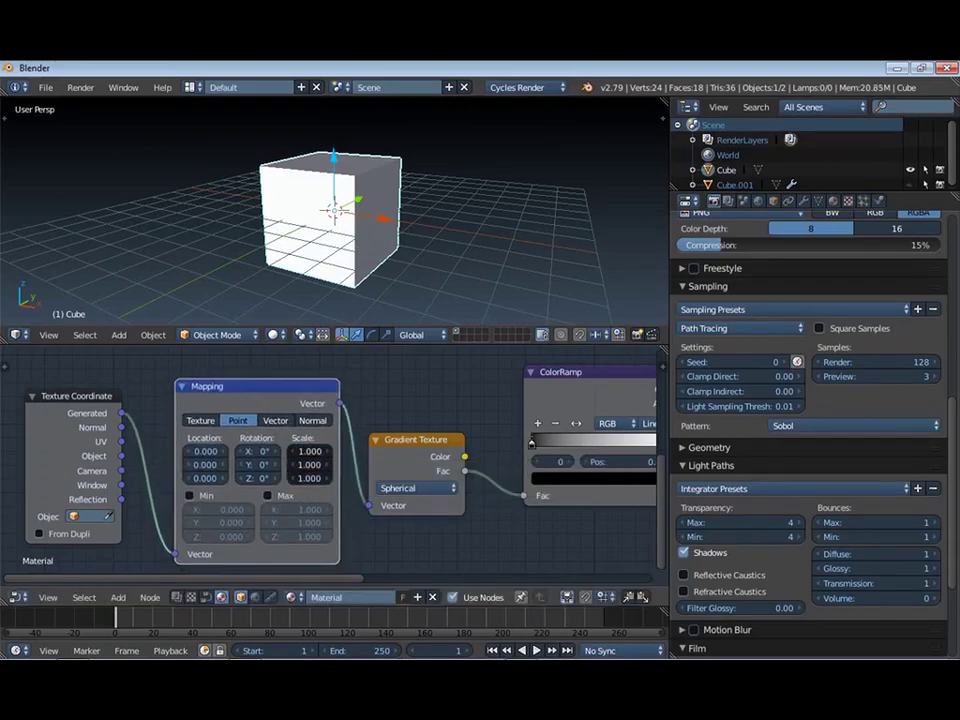
pyautogui.click(327, 452)
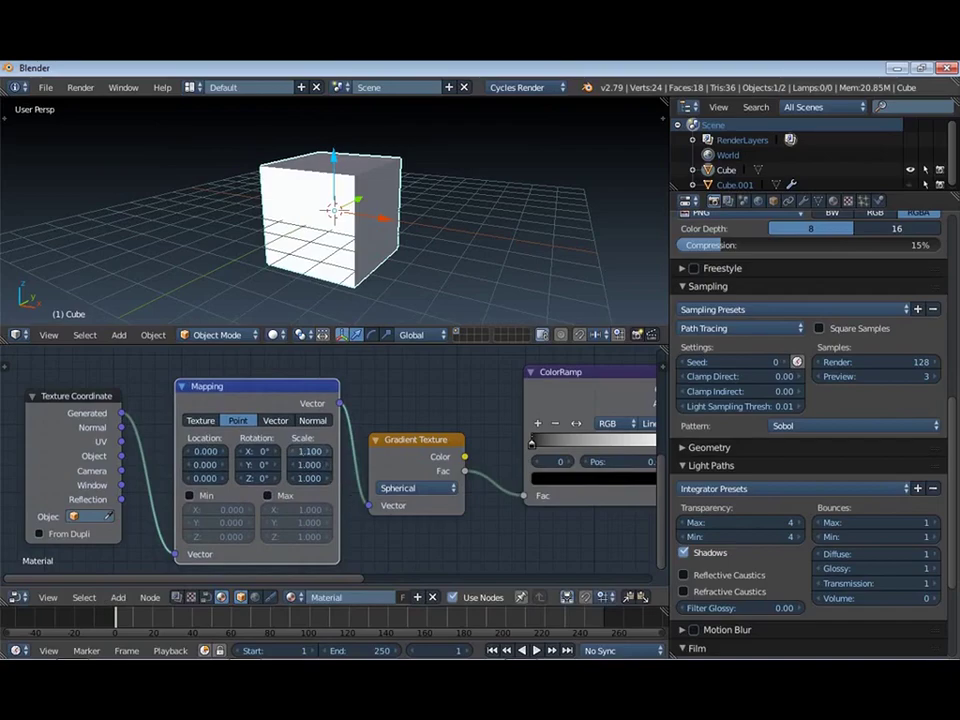
pyautogui.moveTo(318, 451); pyautogui.dragTo(360, 451)
pyautogui.moveTo(297, 445); pyautogui.dragTo(302, 454)
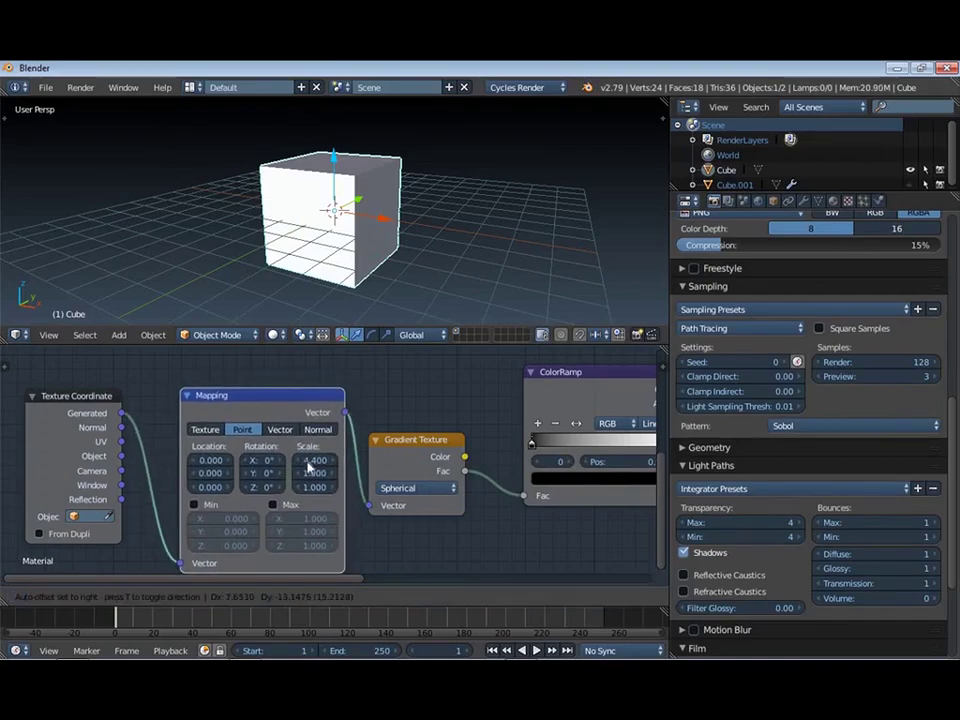
pyautogui.click(305, 459)
pyautogui.write('2')
pyautogui.click(312, 473)
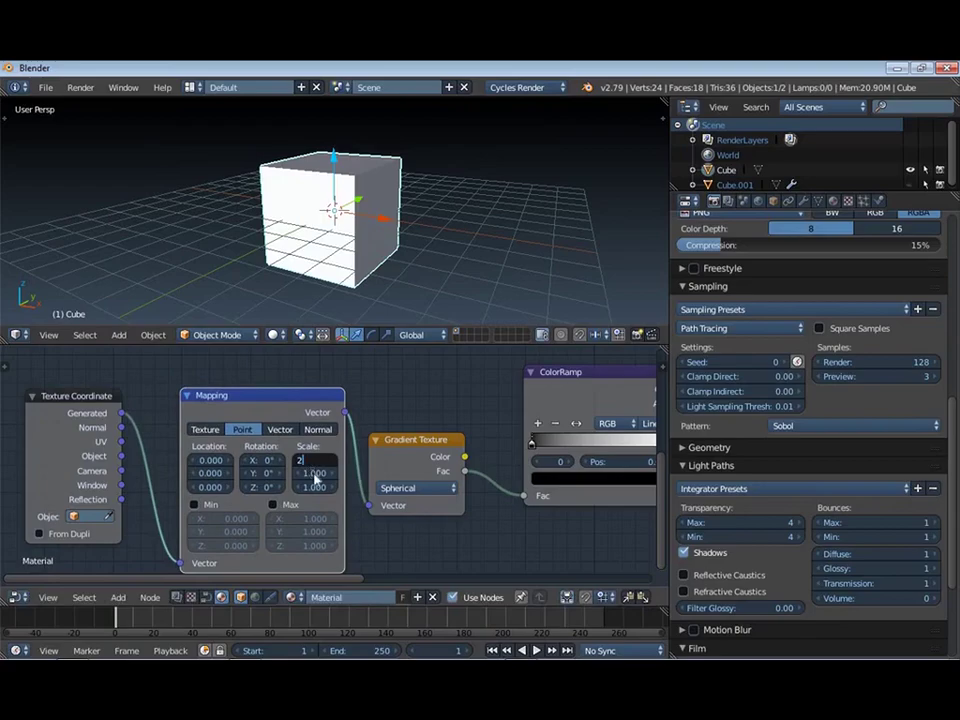
pyautogui.write('2')
pyautogui.press('Return')
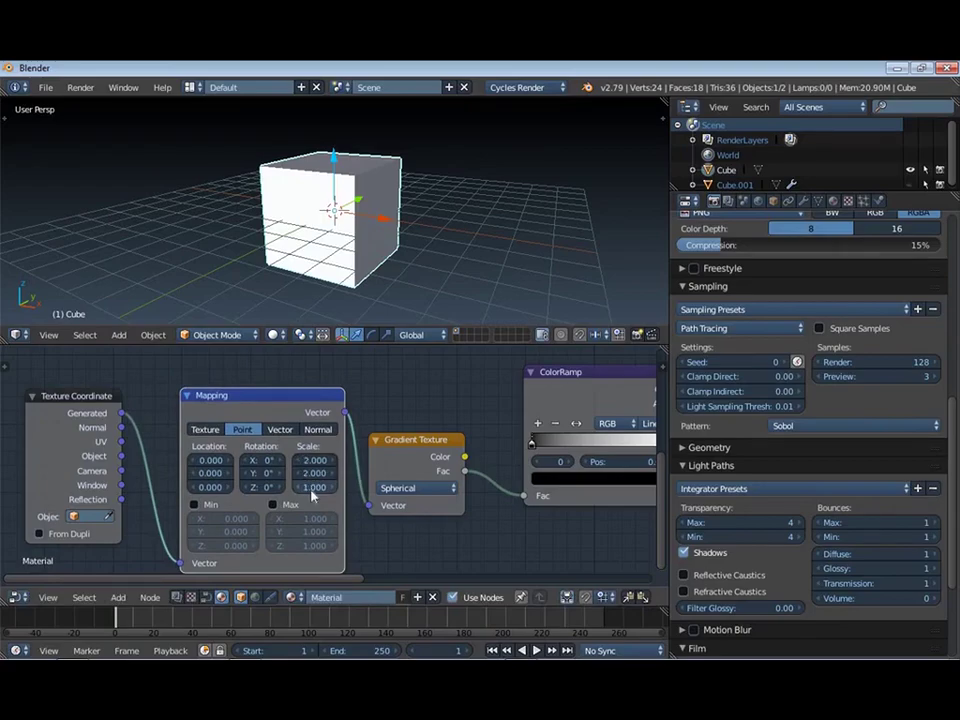
pyautogui.click(309, 486)
pyautogui.write('2')
# Confirm Mapping scale Z of 2, set Location X to -1, and preview the render
pyautogui.press('Return')
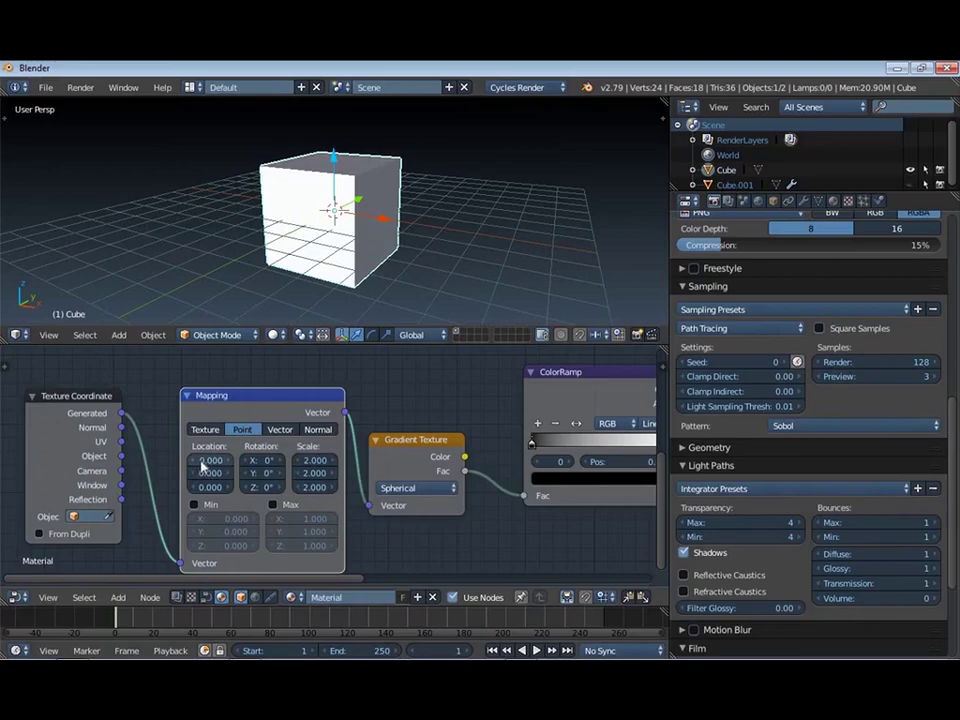
pyautogui.click(205, 459)
pyautogui.write('-1.000')
pyautogui.press('Return')
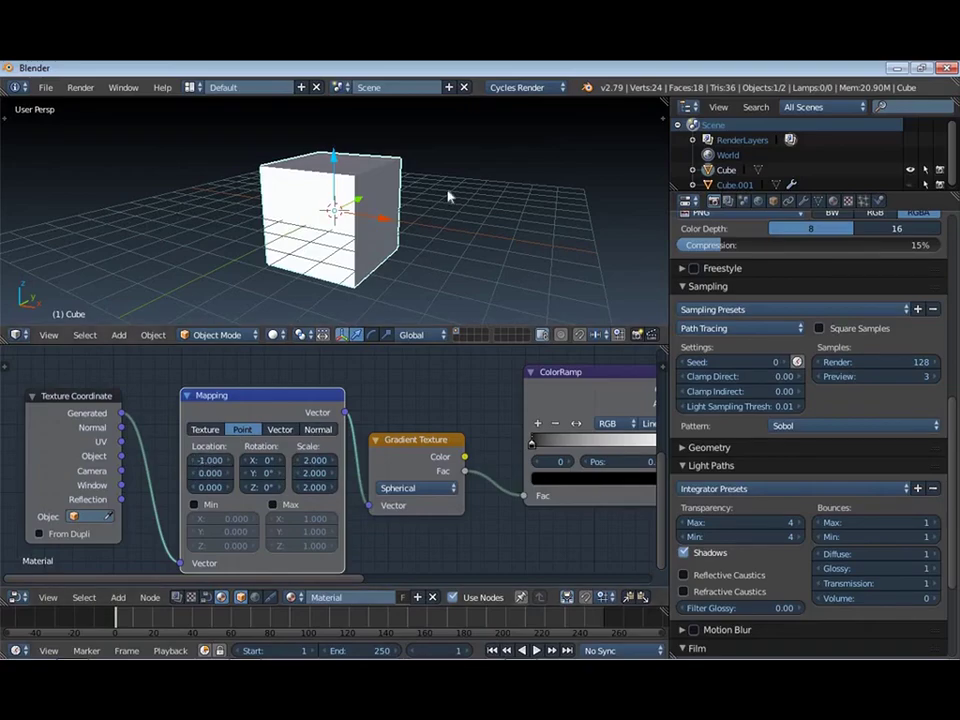
pyautogui.hotkey('shift', 'z')
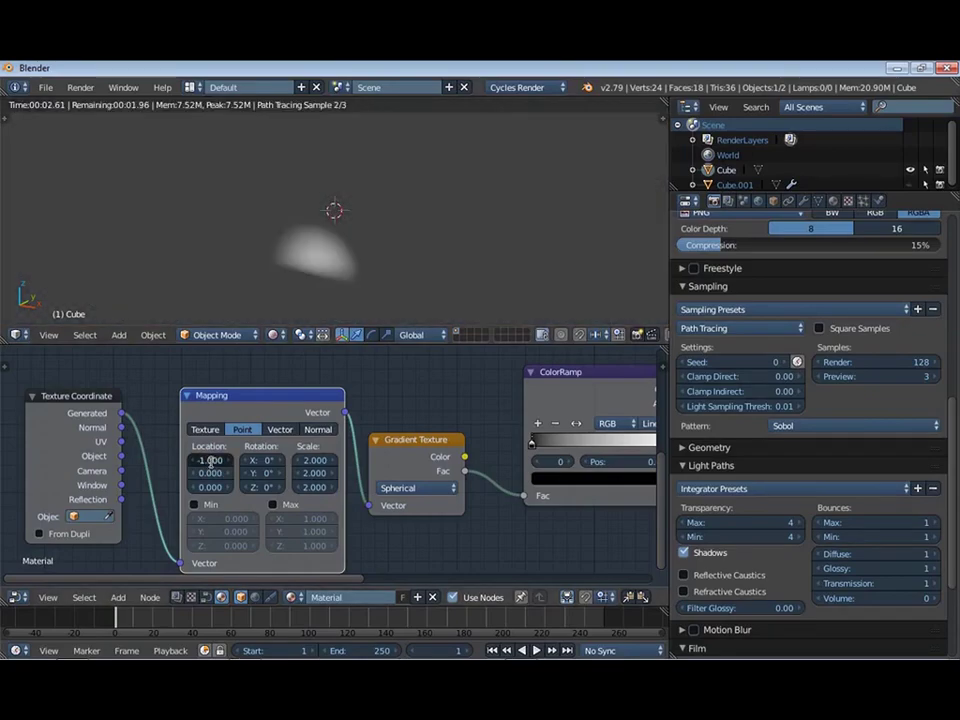
pyautogui.click(208, 459)
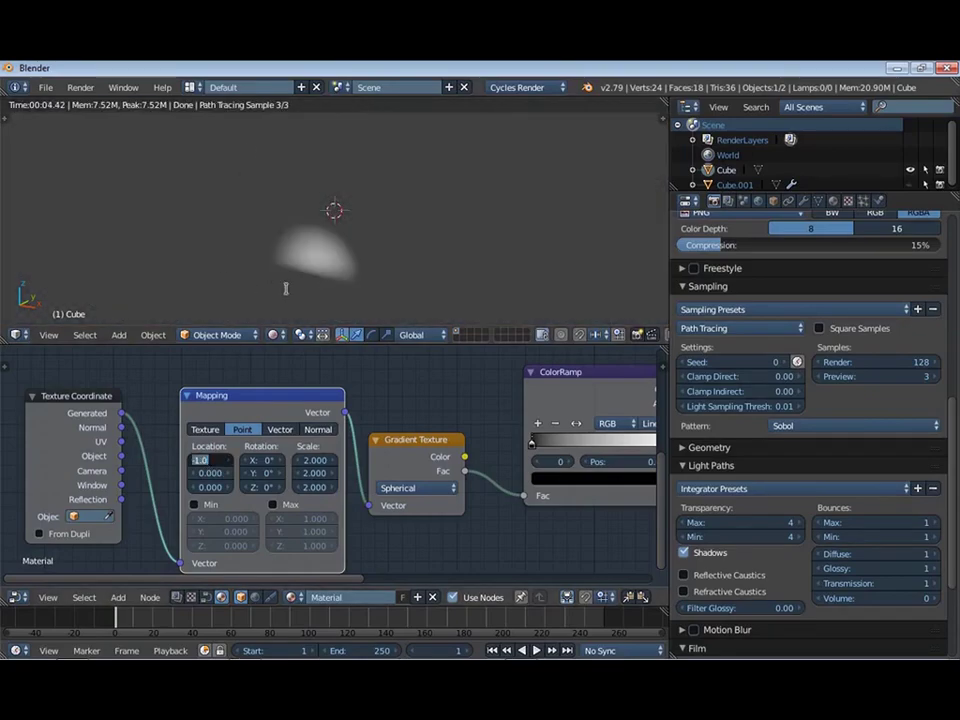
pyautogui.press('Escape')
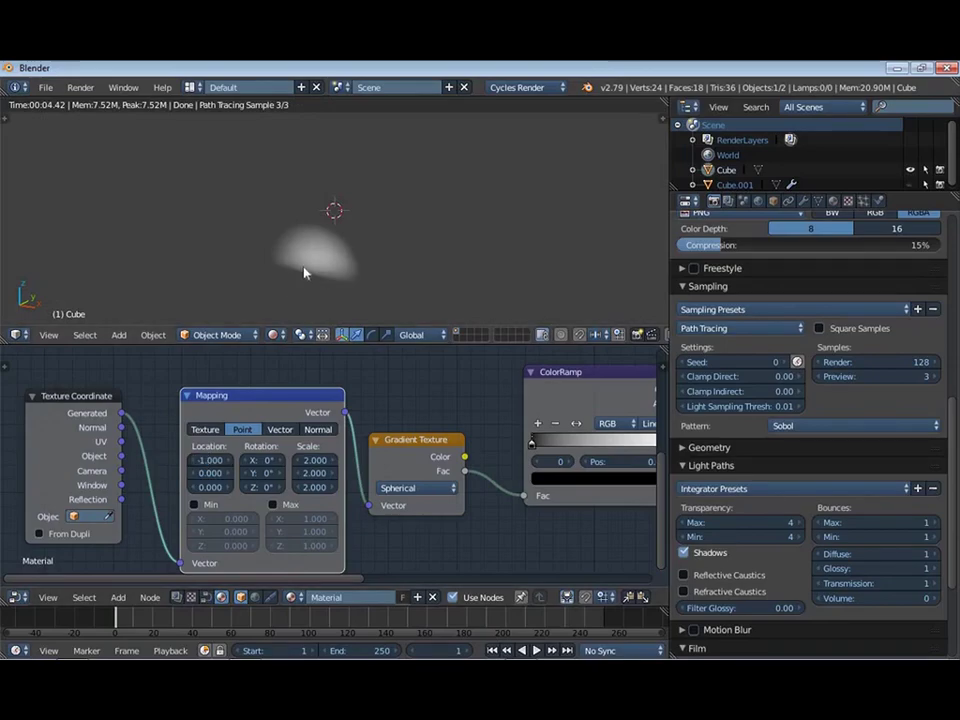
pyautogui.hotkey('shift', 'z')
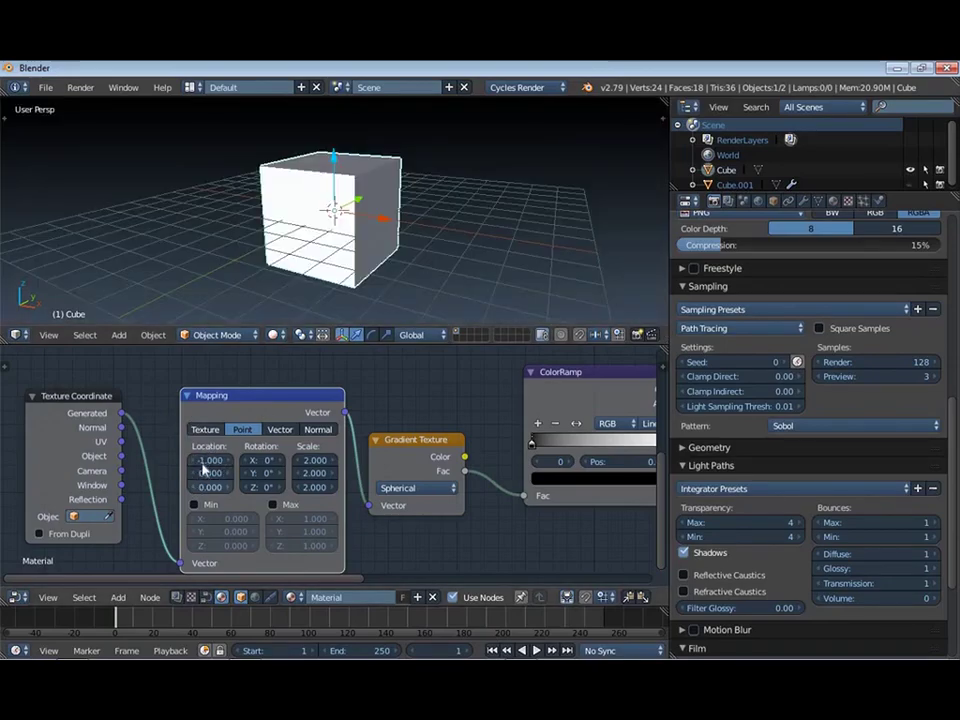
# Set Mapping Location Y and Z to -1 and check the centred glow in rendered view
pyautogui.click(205, 472)
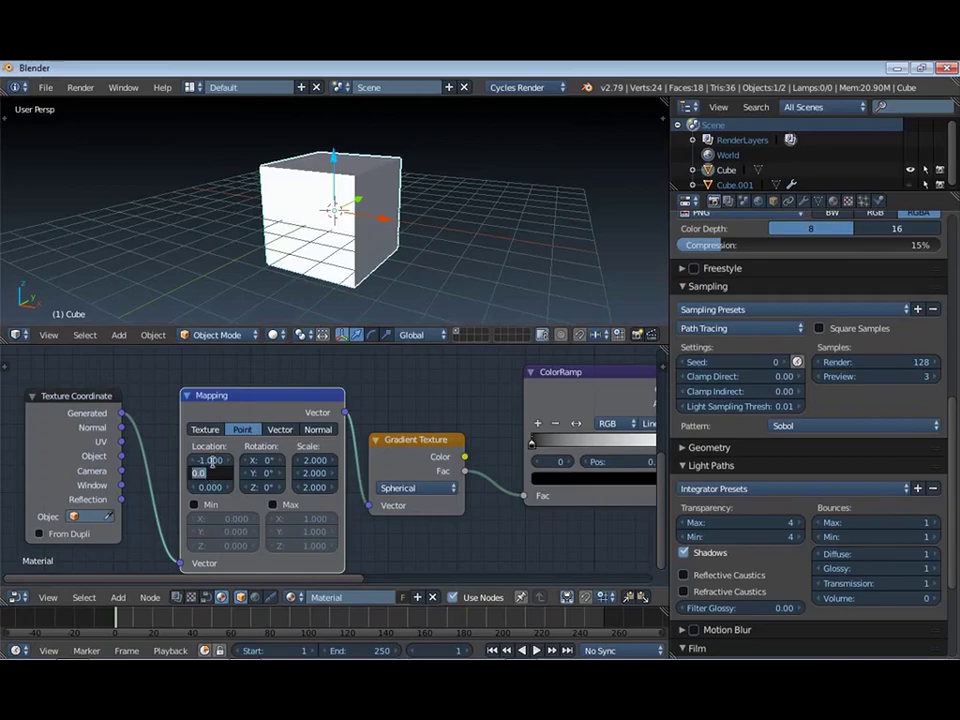
pyautogui.write('1')
pyautogui.press('Return')
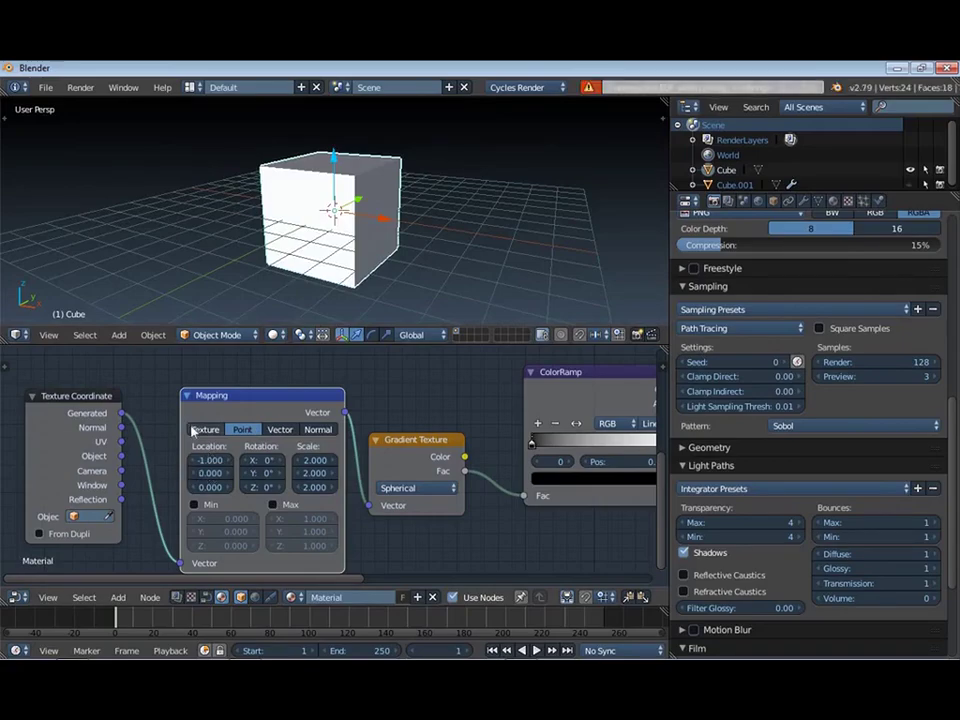
pyautogui.click(229, 474)
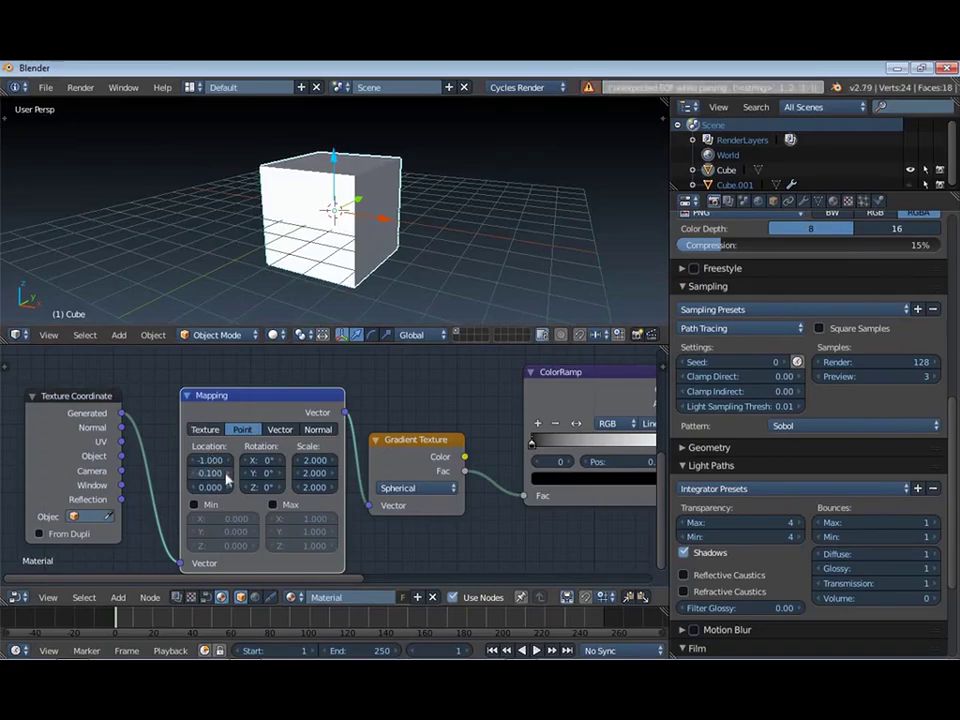
pyautogui.click(227, 474)
pyautogui.click(205, 473)
pyautogui.write('-1')
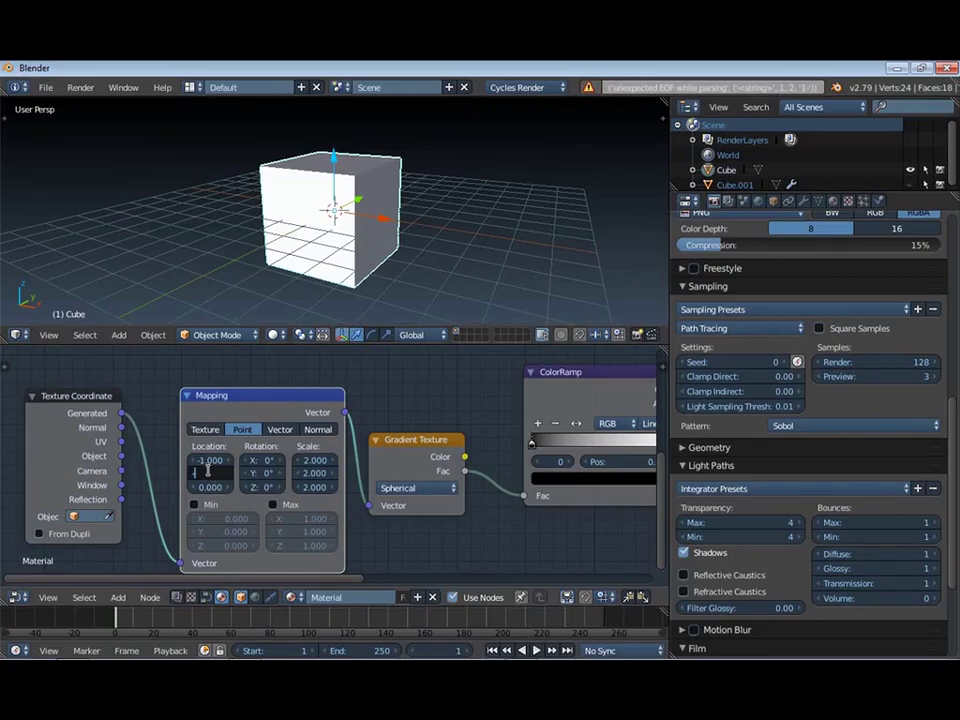
pyautogui.press('Tab')
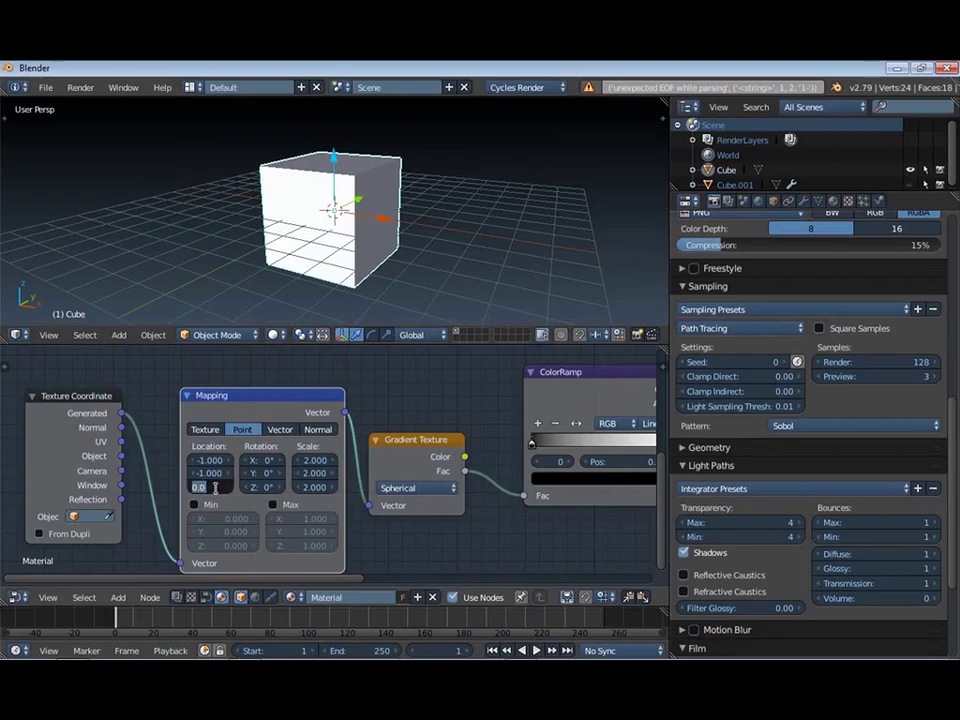
pyautogui.write('-1')
pyautogui.press('Return')
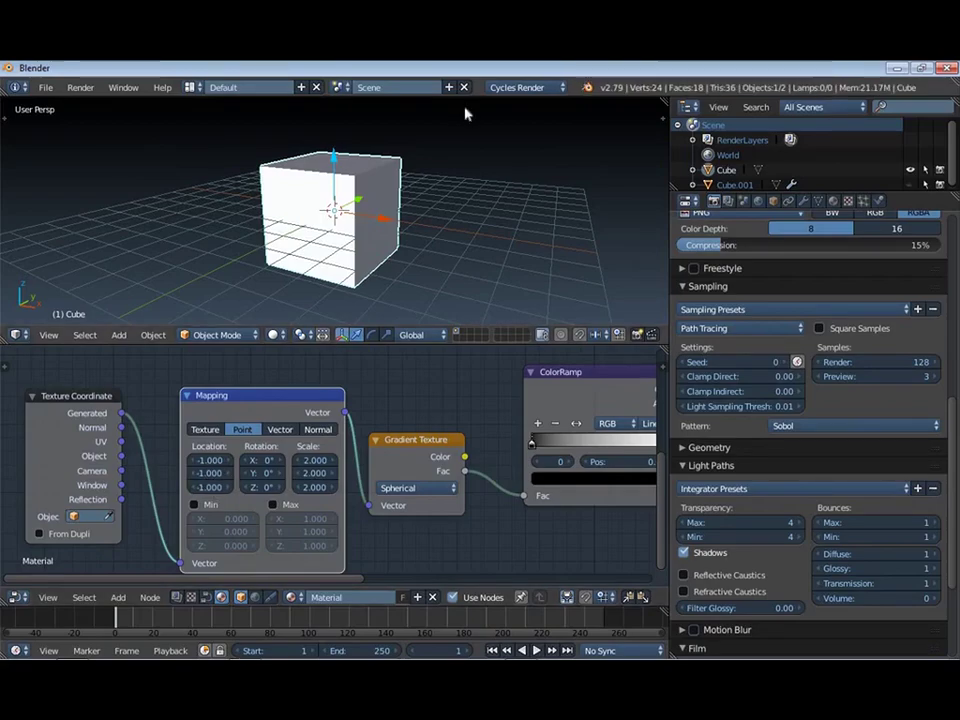
pyautogui.hotkey('shift', 'z')
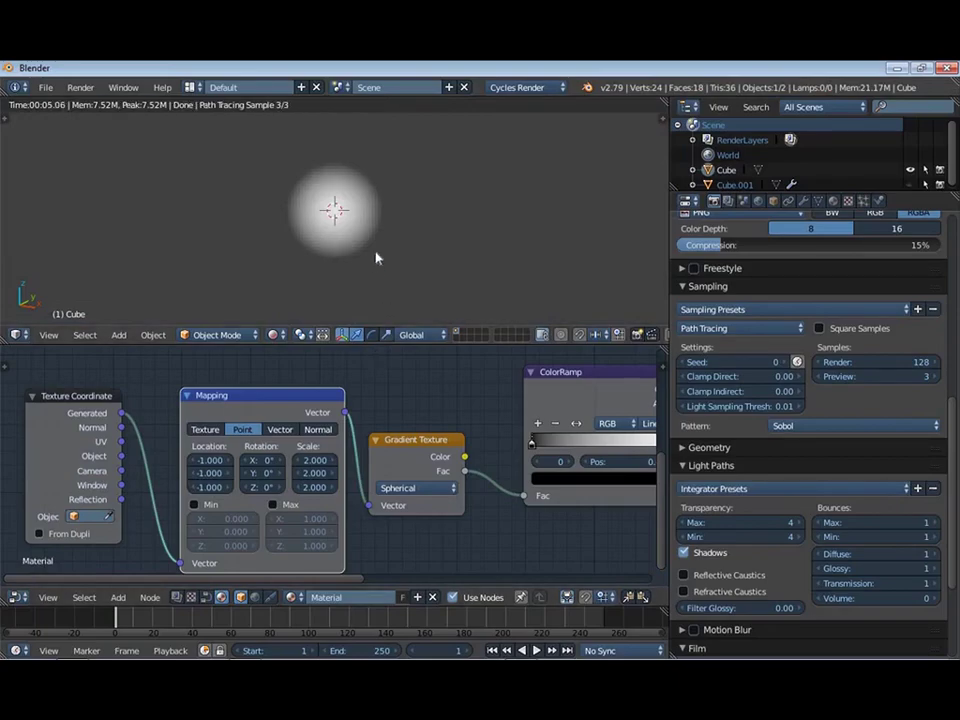
pyautogui.hotkey('shift', 'z')
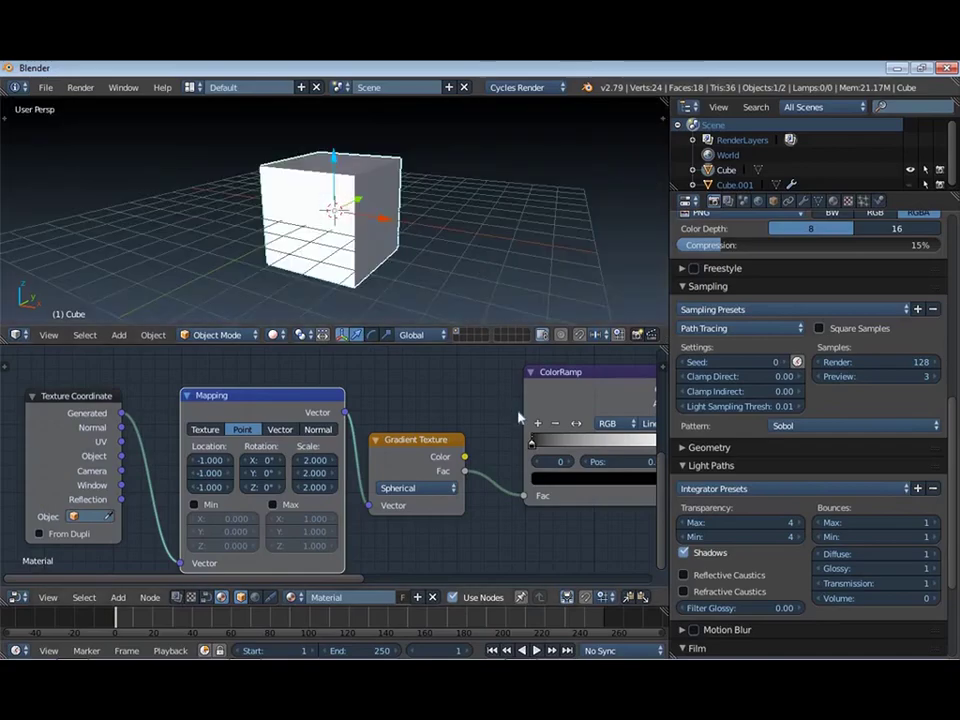
# Move the Blackbody node next to the Emission node in the node editor
pyautogui.scroll(-8, 304, 435)
pyautogui.scroll(-3, 379, 487)
pyautogui.scroll(1, 385, 482)
pyautogui.scroll(2, 370, 470)
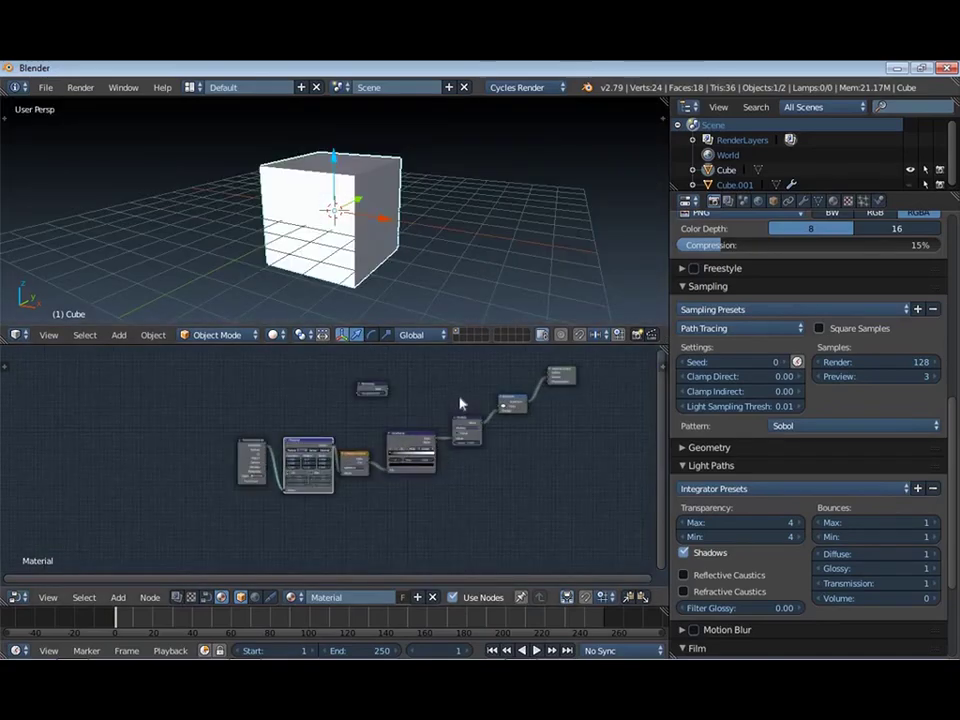
pyautogui.scroll(2, 345, 446)
pyautogui.scroll(1, 287, 484)
pyautogui.scroll(1, 324, 407)
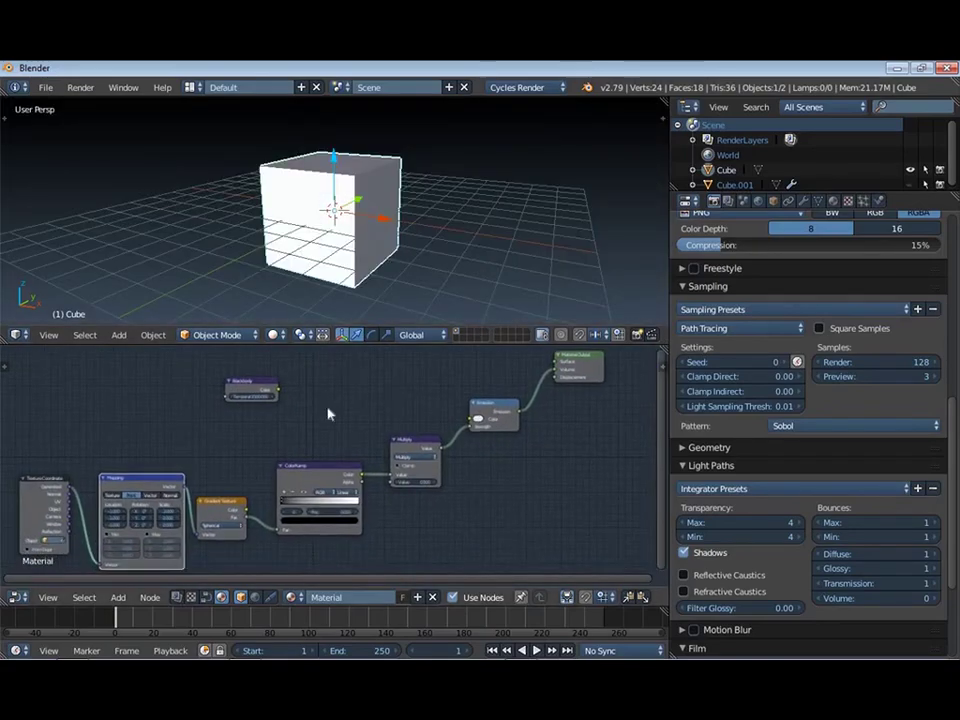
pyautogui.scroll(1, 395, 433)
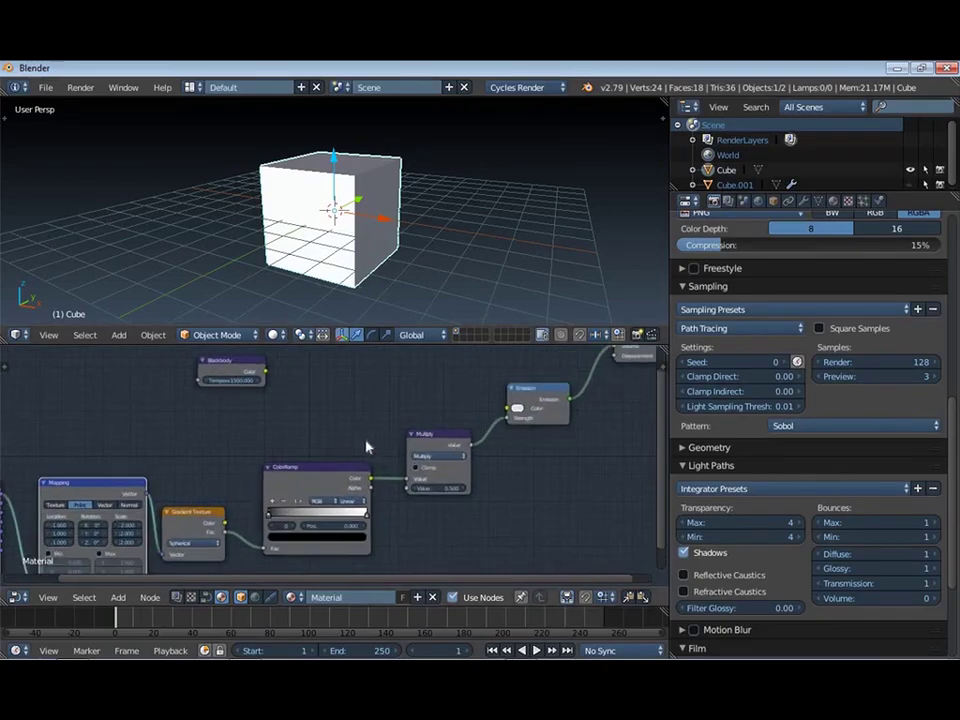
pyautogui.moveTo(367, 447); pyautogui.dragTo(319, 460, button='middle')
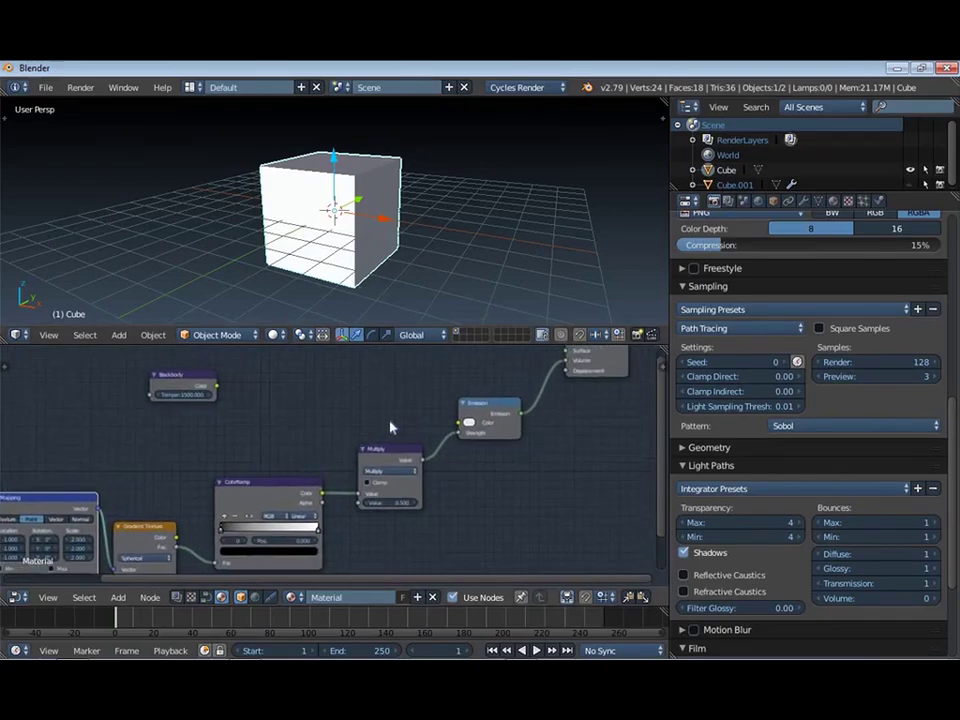
pyautogui.click(470, 420)
pyautogui.moveTo(200, 384)
pyautogui.mouseDown()
pyautogui.moveTo(331, 383)
pyautogui.moveTo(326, 390)
pyautogui.mouseUp()
# Feed Blackbody Color into Emission Color at Temperature 4000 and preview the warm glow
pyautogui.scroll(1, 410, 378)
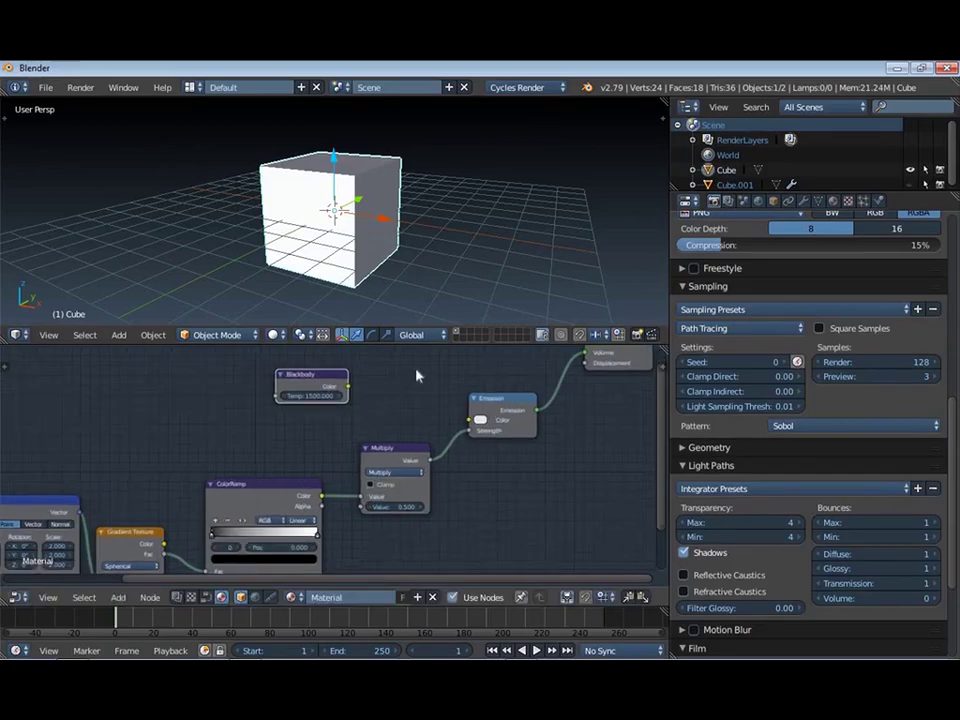
pyautogui.scroll(2, 400, 386)
pyautogui.scroll(1, 360, 400)
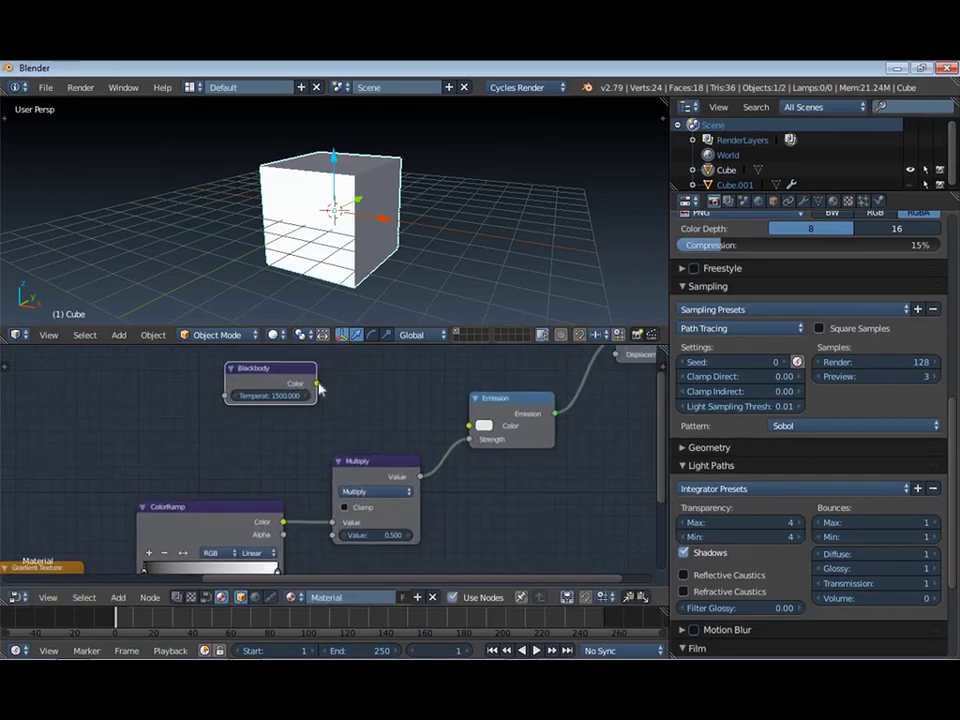
pyautogui.moveTo(316, 383); pyautogui.dragTo(469, 426)
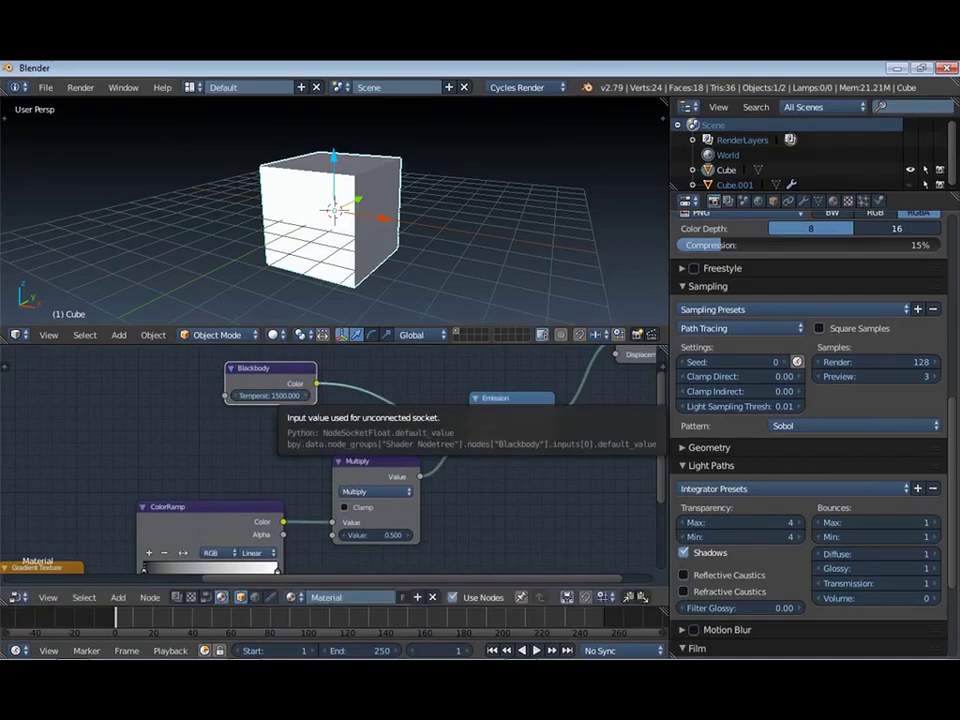
pyautogui.click(273, 396)
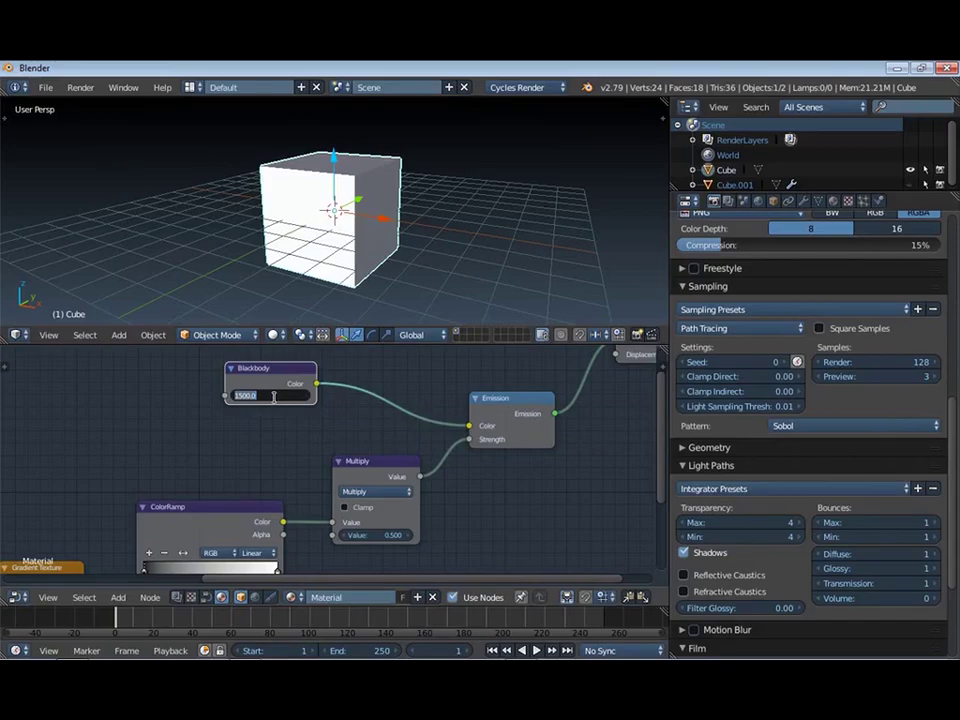
pyautogui.write('00')
pyautogui.press('Return')
pyautogui.hotkey('shift', 'z')
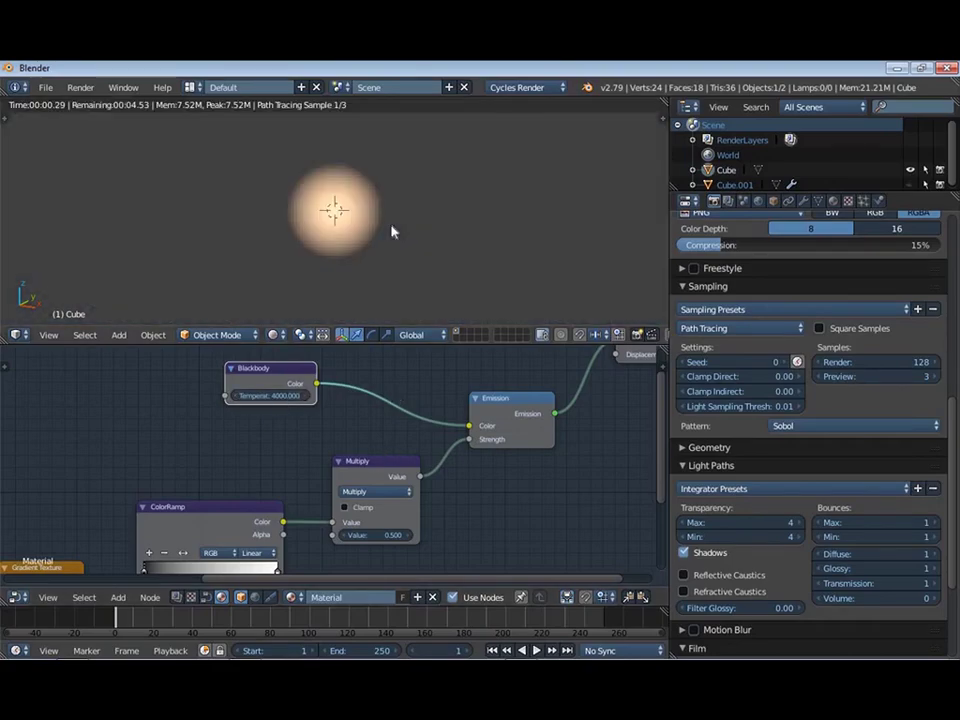
pyautogui.hotkey('shift', 'z')
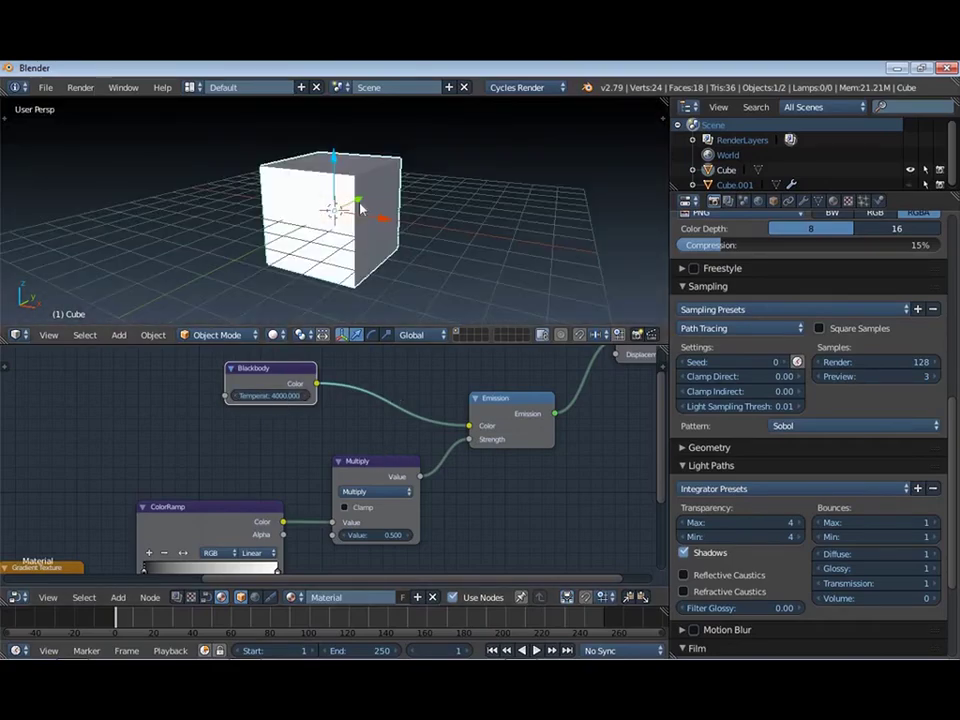
pyautogui.moveTo(550, 360); pyautogui.dragTo(452, 441, button='middle')
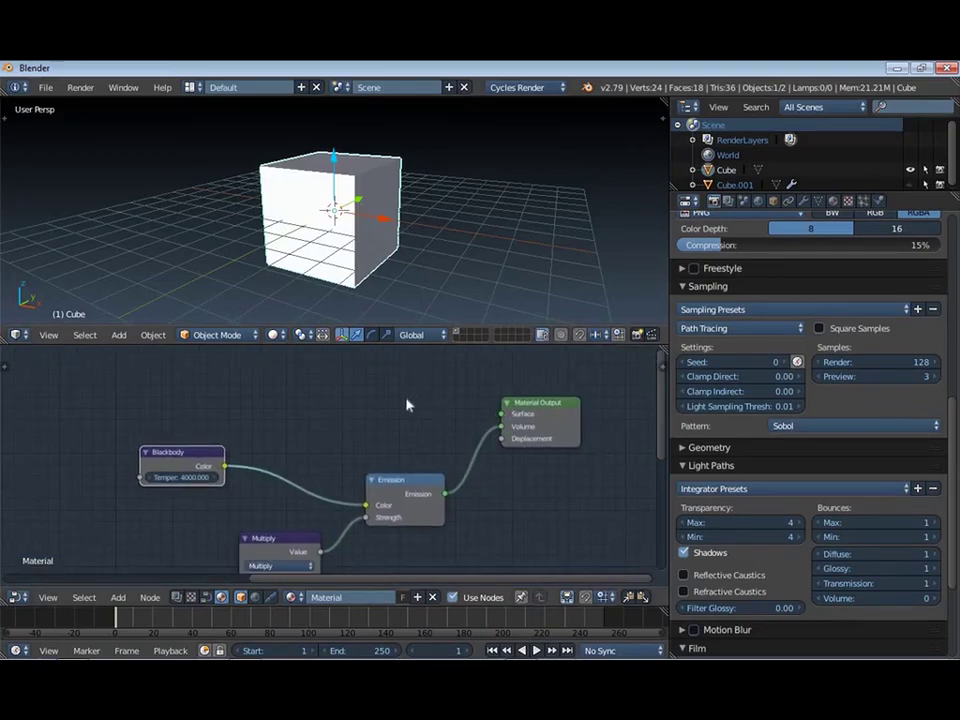
pyautogui.moveTo(407, 404); pyautogui.dragTo(416, 380, button='middle')
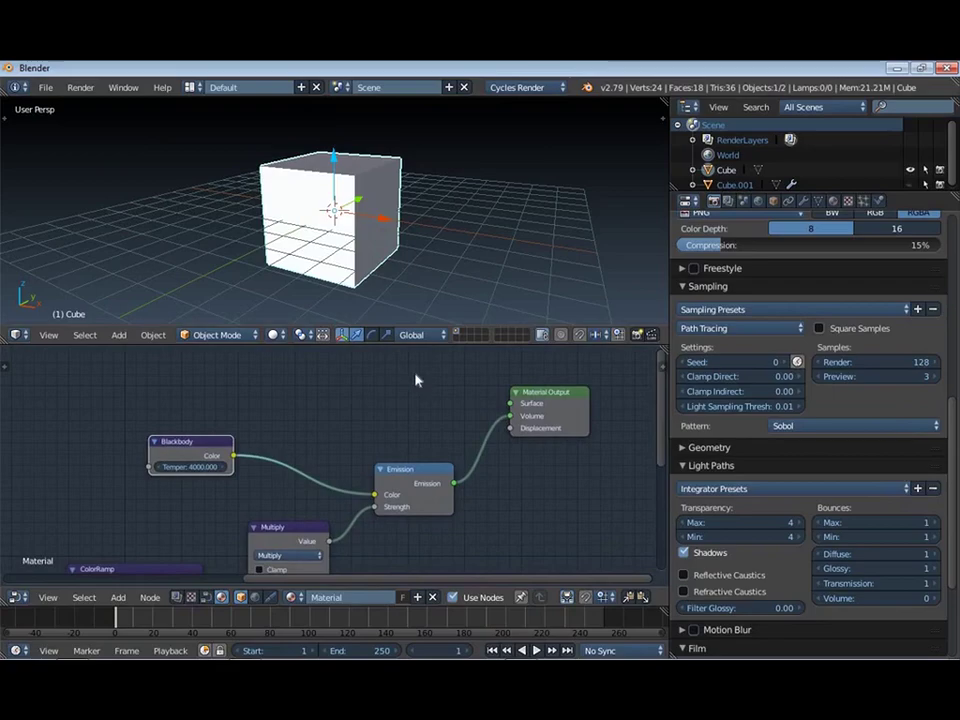
pyautogui.moveTo(431, 254); pyautogui.dragTo(373, 208, button='middle')
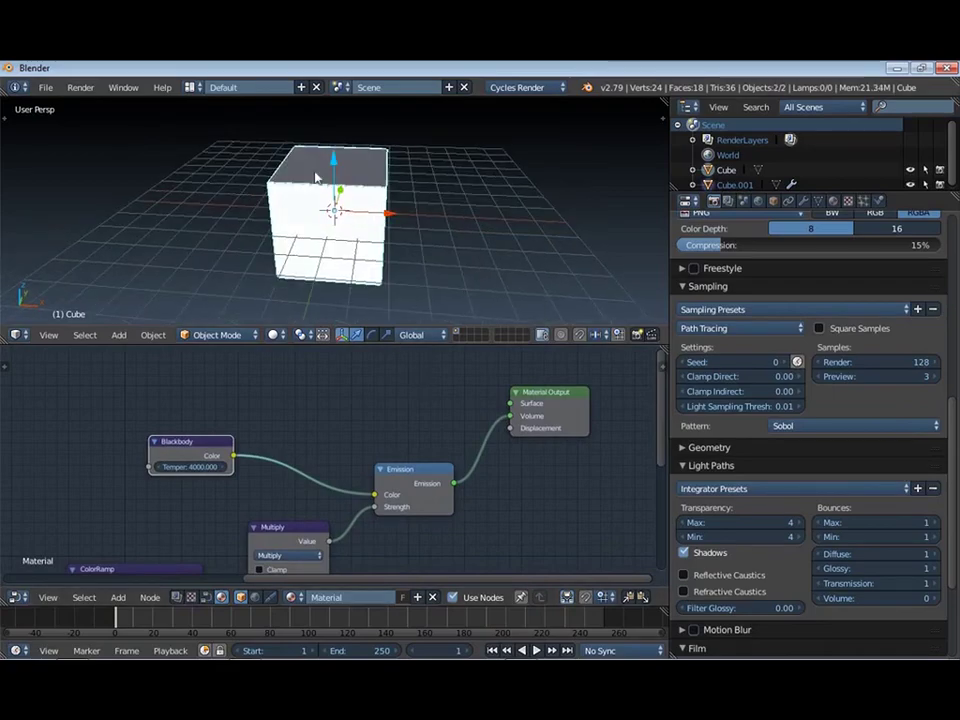
# Give Cube.001 a new material and switch its shader to Principled BSDF
pyautogui.rightClick(360, 195)
pyautogui.moveTo(360, 195)
pyautogui.mouseDown(button='middle')
pyautogui.moveTo(315, 208)
pyautogui.moveTo(312, 250)
pyautogui.mouseUp(button='middle')
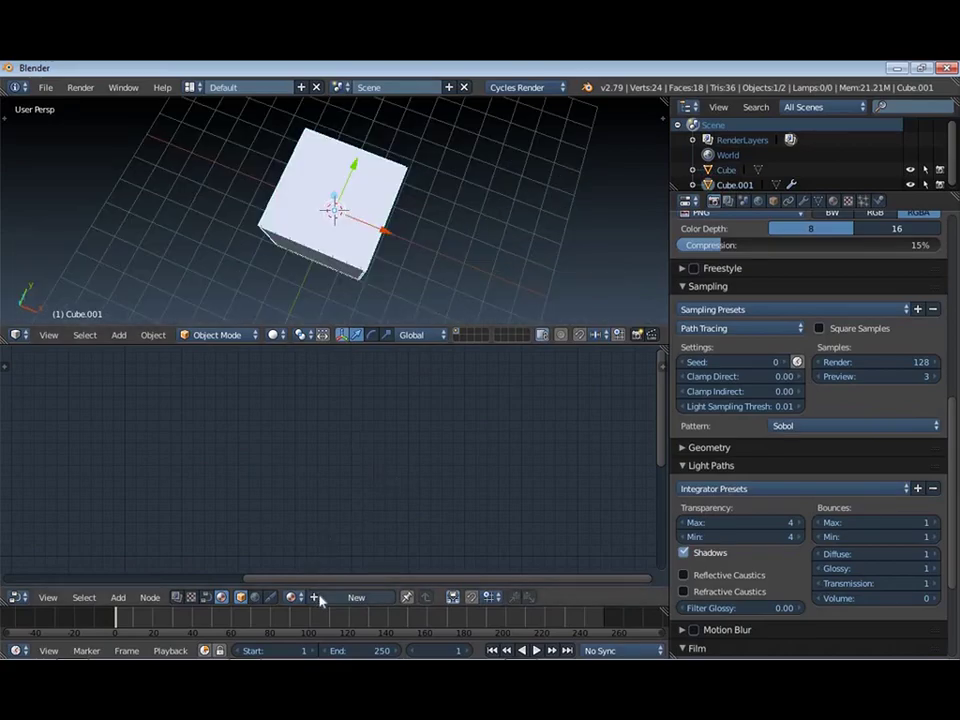
pyautogui.click(320, 597)
pyautogui.scroll(2, 250, 440)
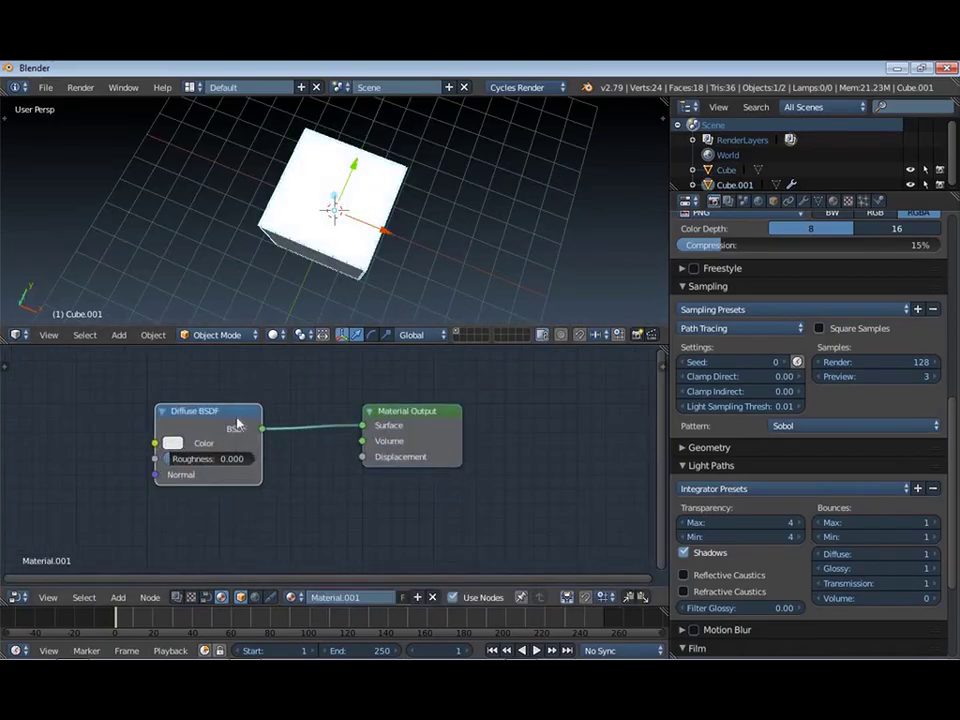
pyautogui.hotkey('shift', 's')
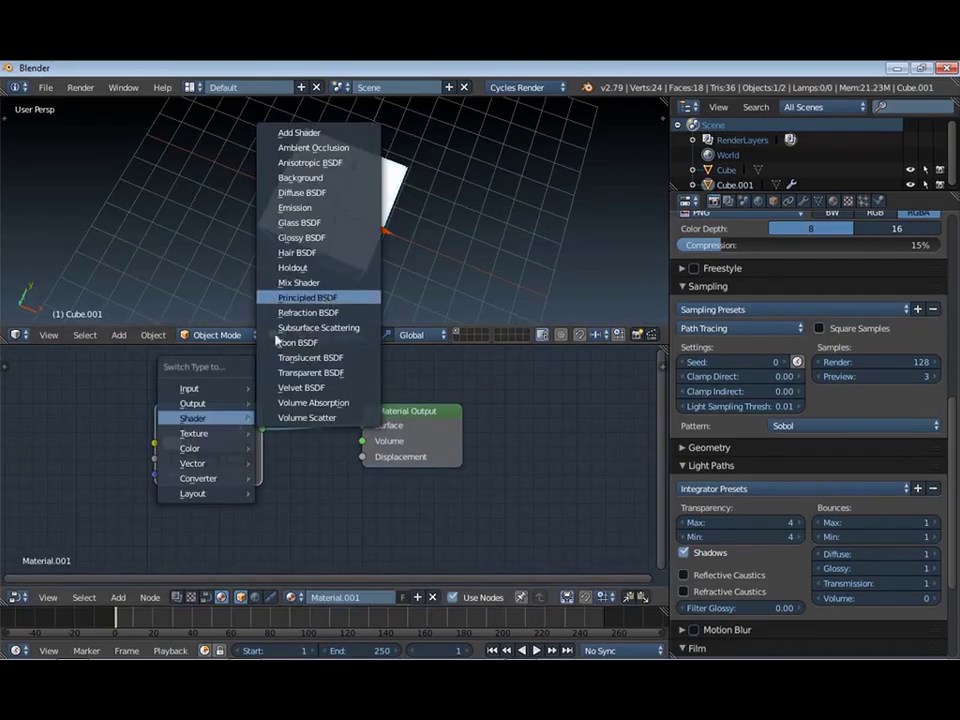
pyautogui.click(307, 297)
pyautogui.press('KP_Decimal')
pyautogui.scroll(-2, 362, 559)
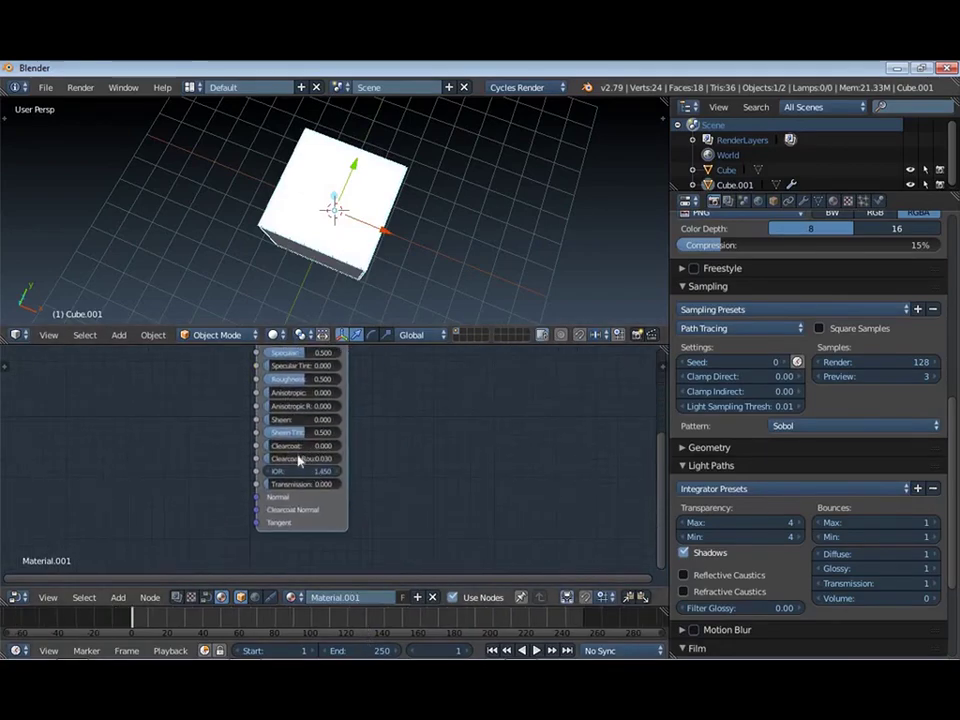
# Set Transmission to 1.000 and Roughness to 0.000, then preview the rendered cube
pyautogui.moveTo(300, 484); pyautogui.dragTo(340, 484)
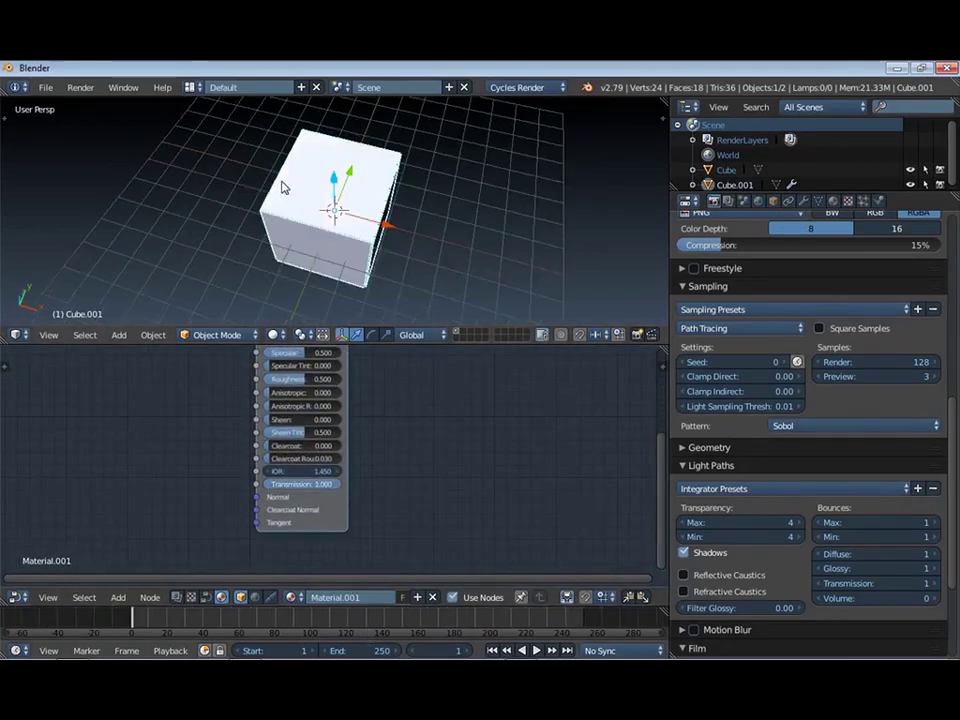
pyautogui.moveTo(264, 276); pyautogui.dragTo(388, 228, button='middle')
pyautogui.scroll(-3, 390, 228)
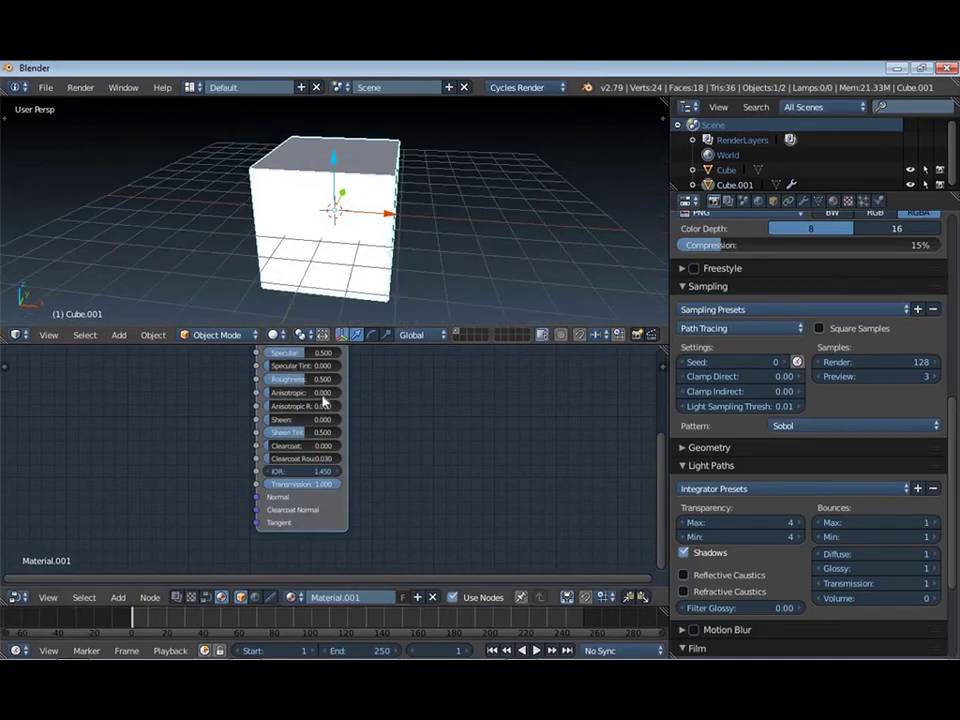
pyautogui.moveTo(320, 379); pyautogui.dragTo(260, 379)
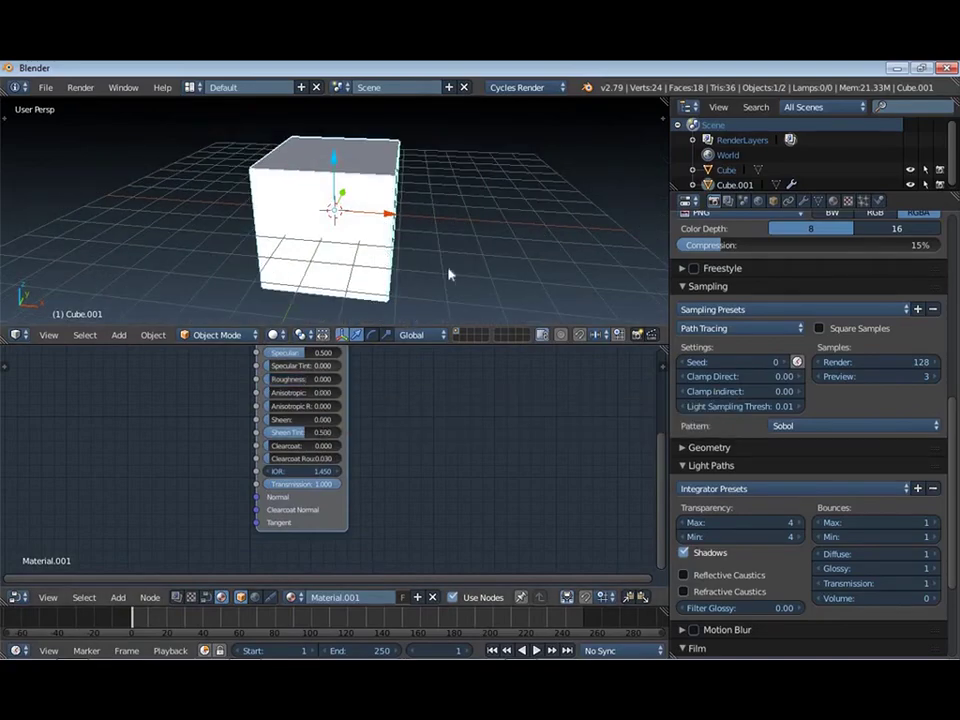
pyautogui.hotkey('shift', 'z')
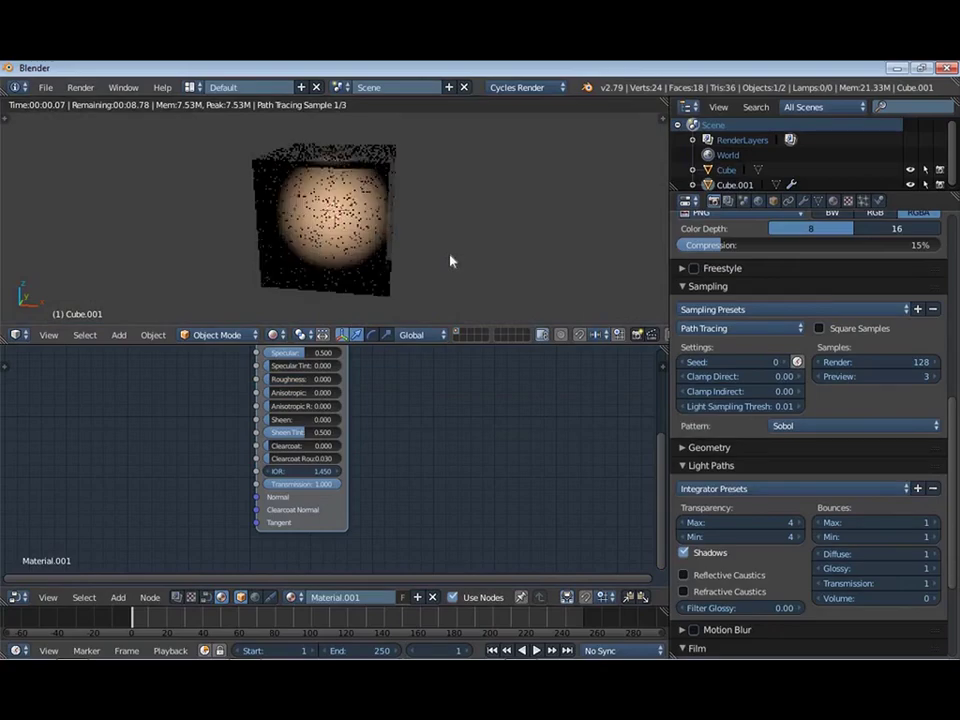
pyautogui.hotkey('shift', 'z')
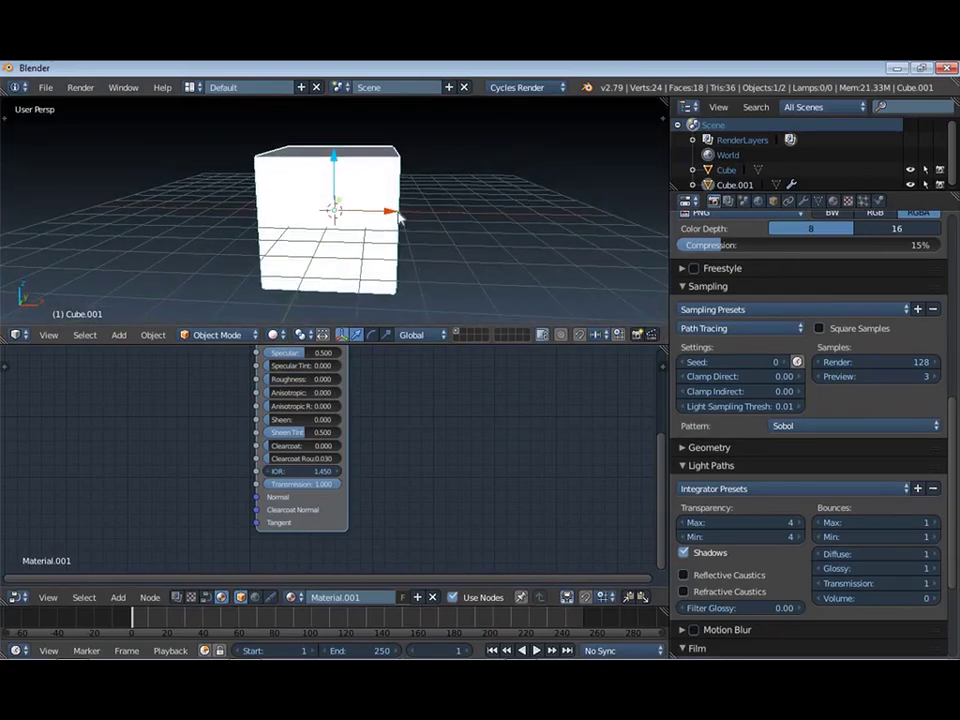
# Make a small rotation adjustment to the cube and begin merging the node editor away
pyautogui.press('r')
pyautogui.click(462, 201)
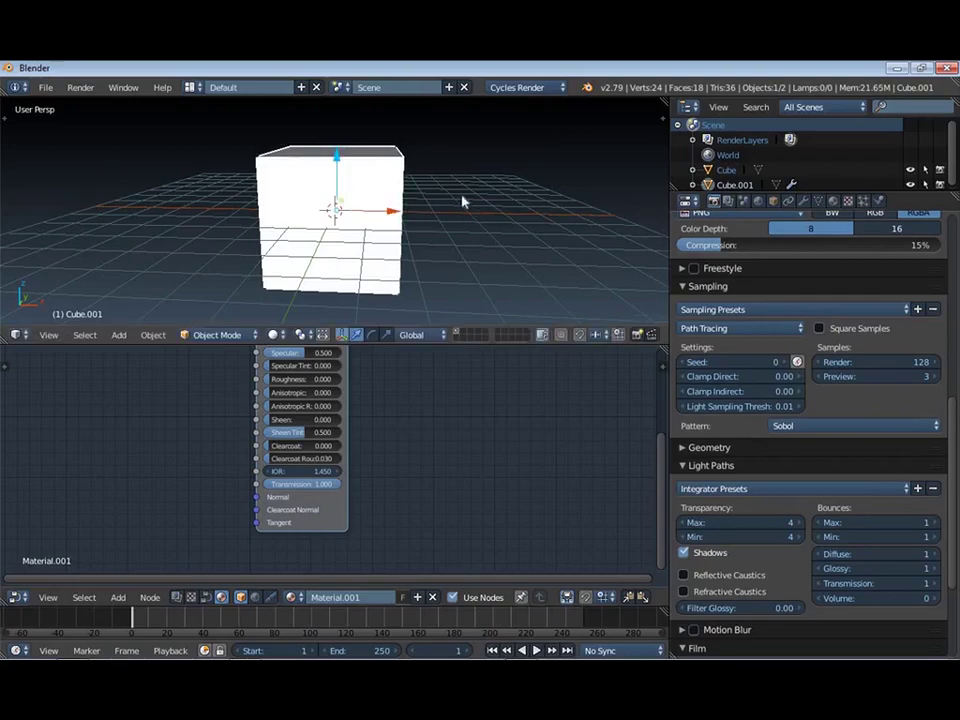
pyautogui.scroll(-3, 462, 201)
pyautogui.moveTo(462, 201)
pyautogui.mouseDown(button='middle')
pyautogui.moveTo(414, 221)
pyautogui.moveTo(4, 252)
pyautogui.mouseUp(button='middle')
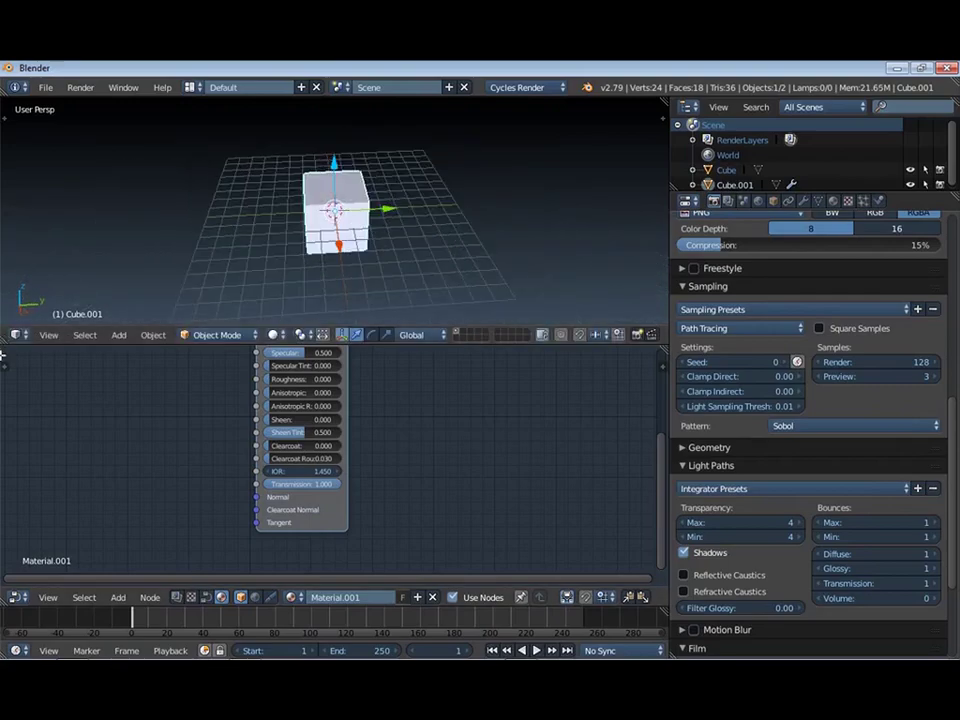
pyautogui.moveTo(4, 352); pyautogui.dragTo(13, 386)
# Add a Sun lamp and raise it high above the cube
pyautogui.hotkey('shift', 'a')
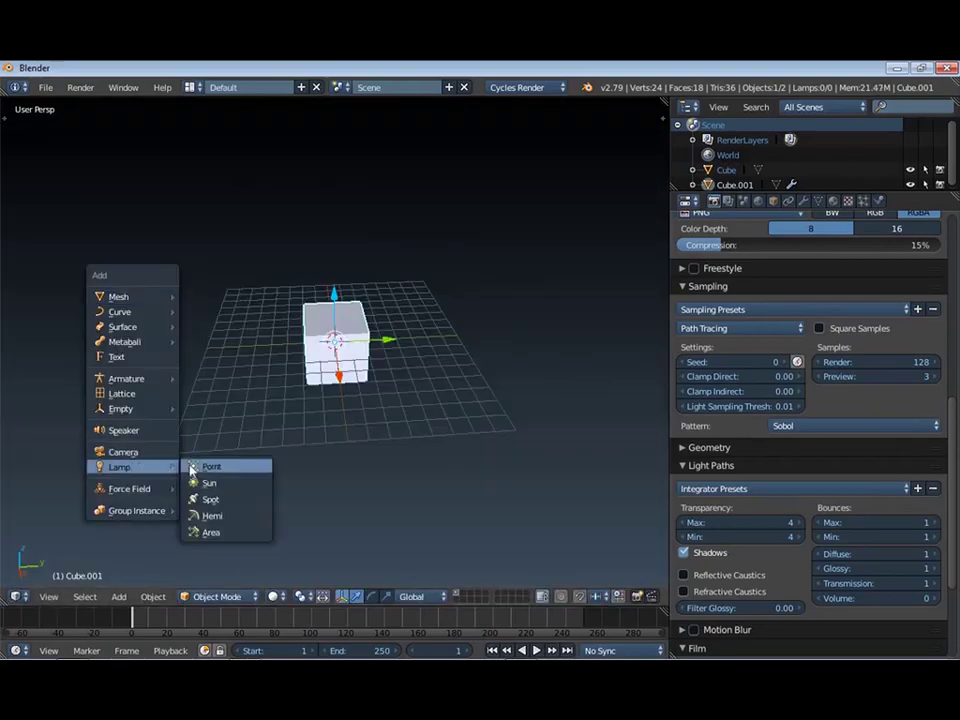
pyautogui.press('Return')
pyautogui.press('g')
pyautogui.press('z')
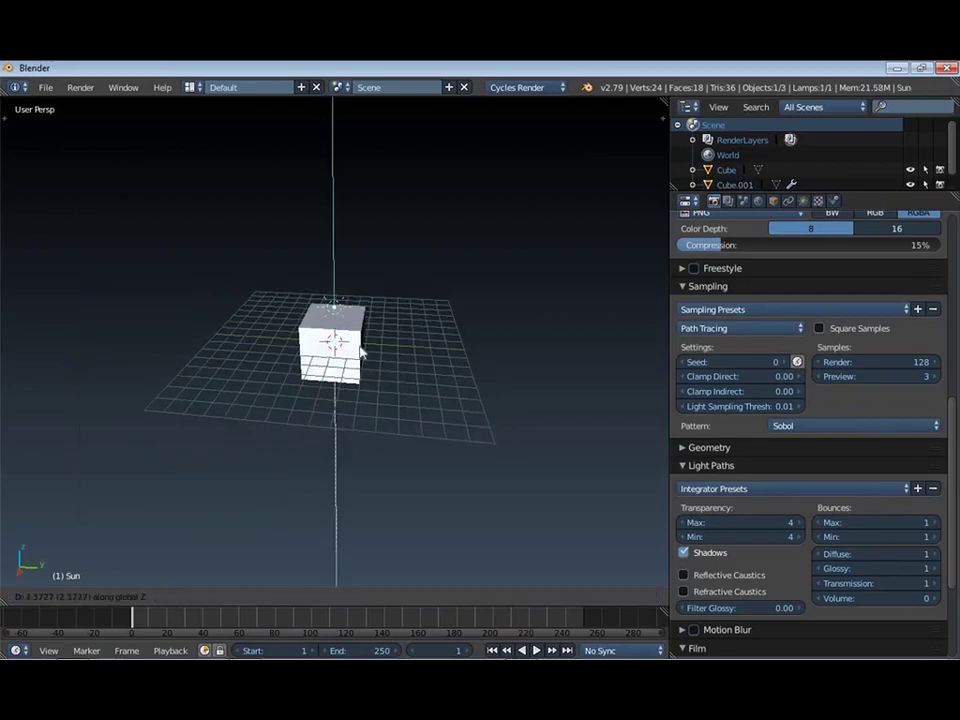
pyautogui.press('z')
pyautogui.press('z')
pyautogui.moveTo(196, 285); pyautogui.dragTo(190, 278)
pyautogui.click(190, 278)
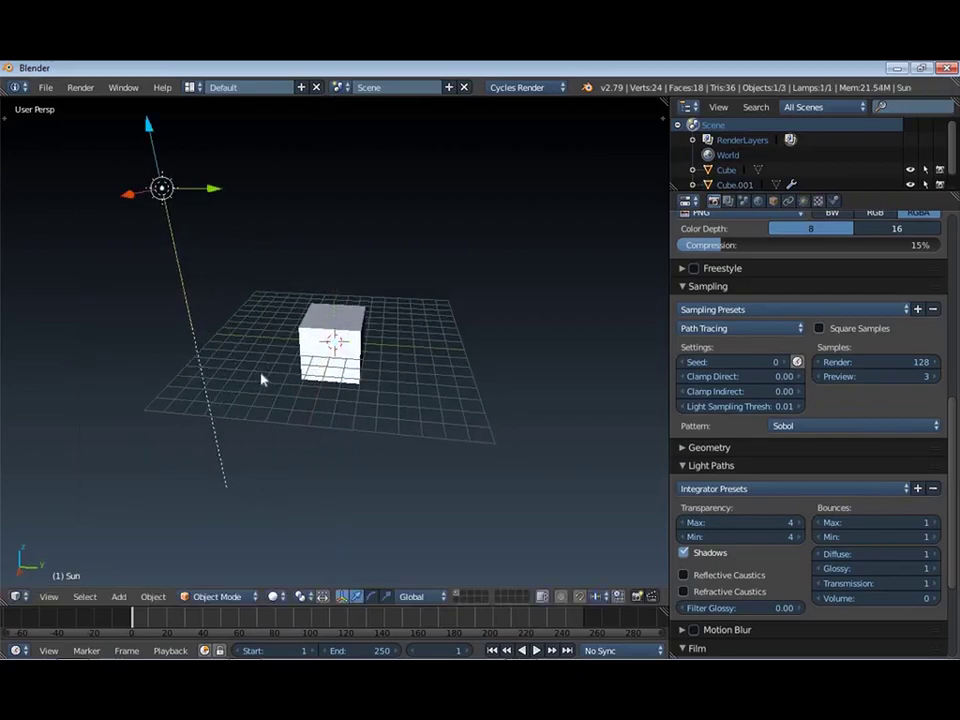
# Tilt the Sun lamp on X toward the cube and preview the sun-lit render
pyautogui.press('r')
pyautogui.press('x')
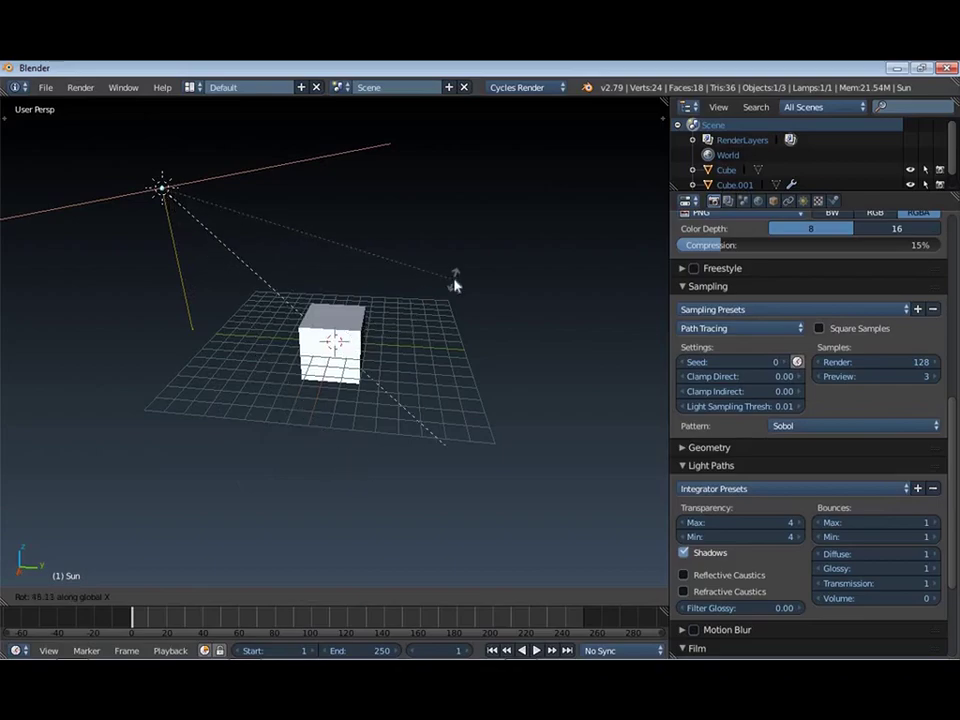
pyautogui.click(450, 283)
pyautogui.scroll(4, 440, 320)
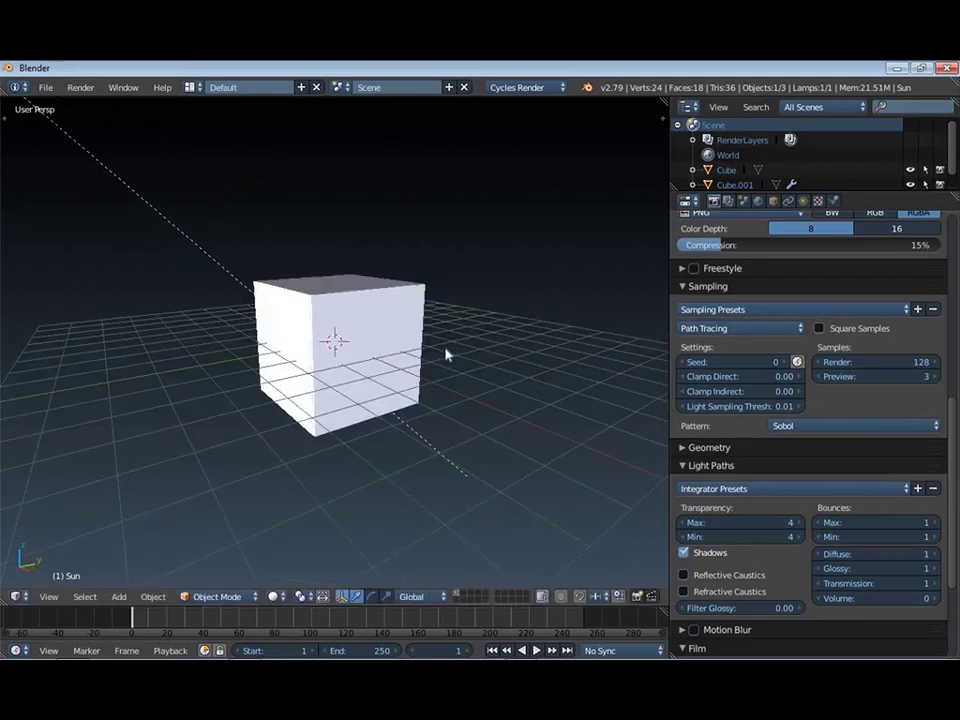
pyautogui.hotkey('shift', 'z')
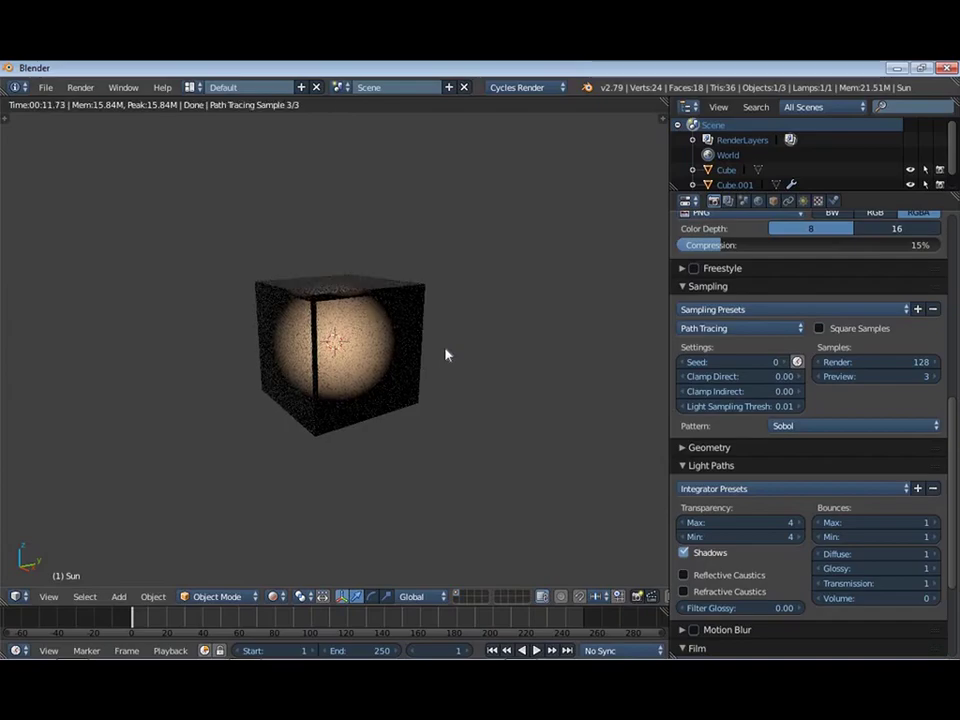
pyautogui.hotkey('shift', 'z')
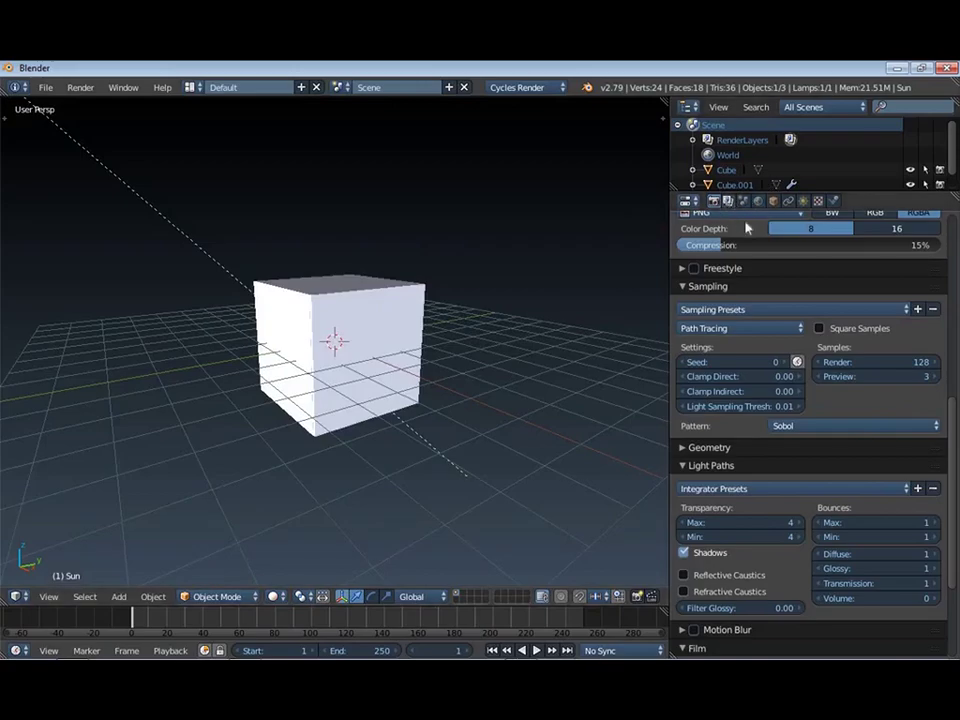
# Set the World background colour to black
pyautogui.click(752, 204)
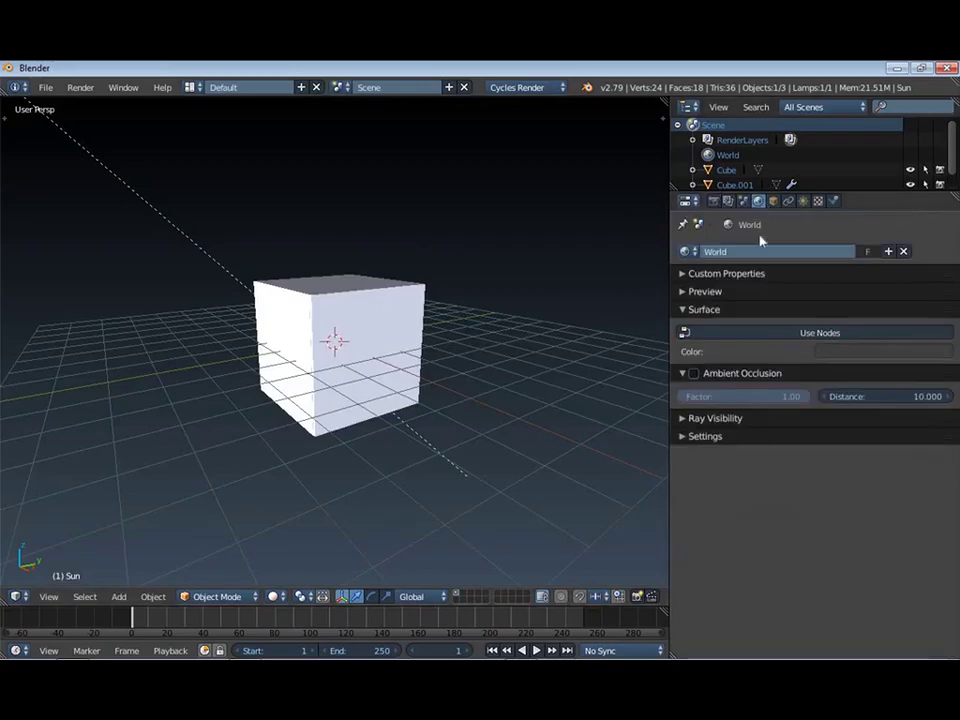
pyautogui.click(845, 355)
pyautogui.moveTo(943, 234); pyautogui.dragTo(941, 262)
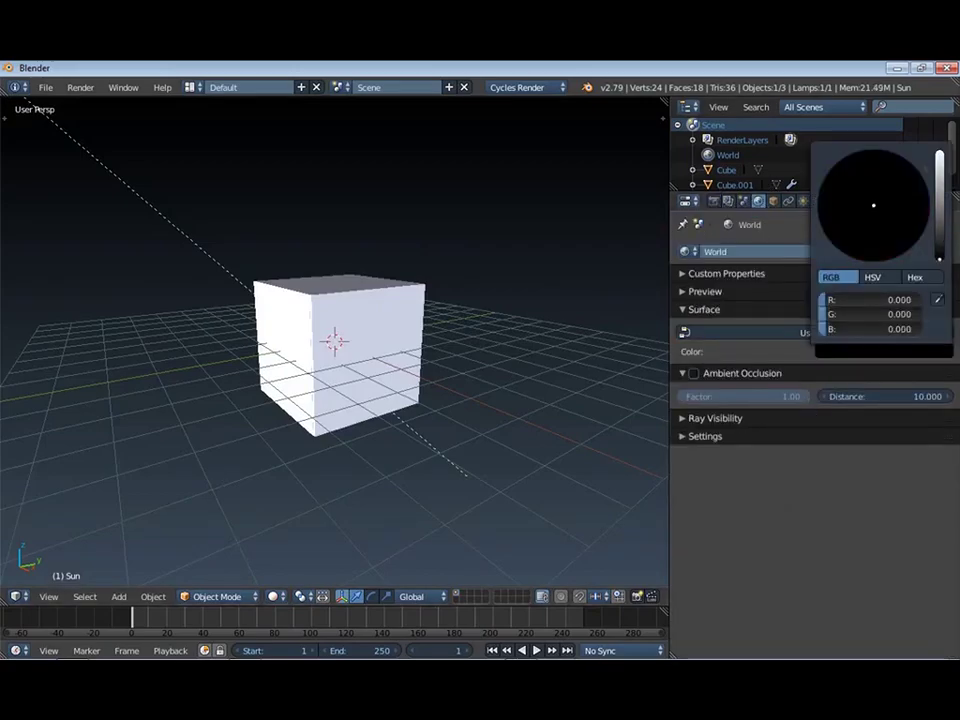
# Return to the Render settings and scroll to the Light Paths caustics options
pyautogui.click(713, 200)
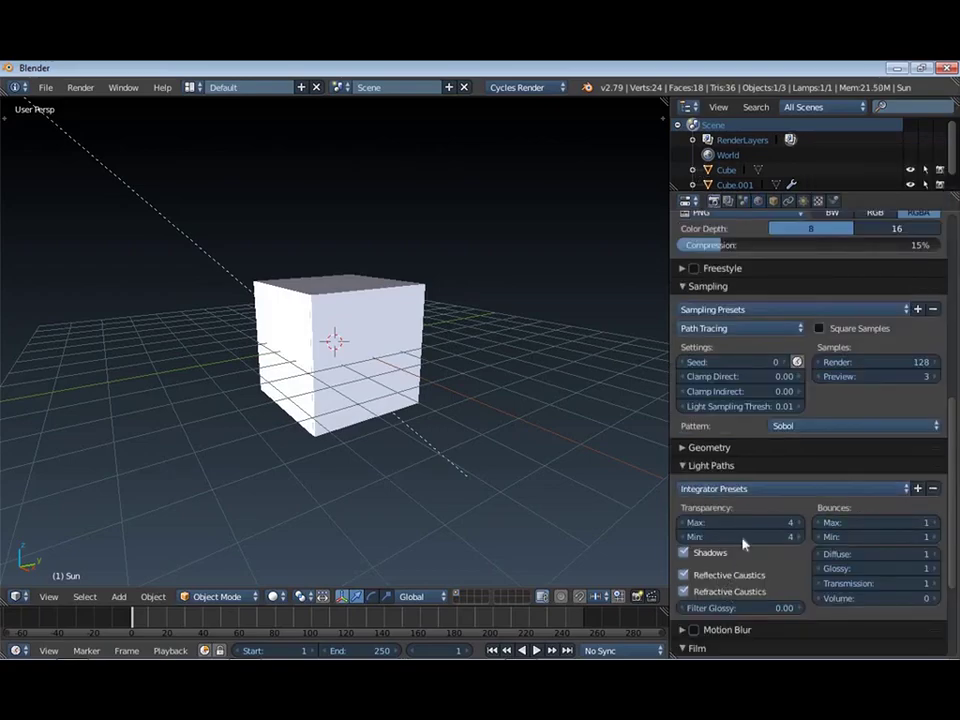
pyautogui.scroll(3, 743, 540)
pyautogui.scroll(1, 850, 465)
pyautogui.scroll(4, 845, 444)
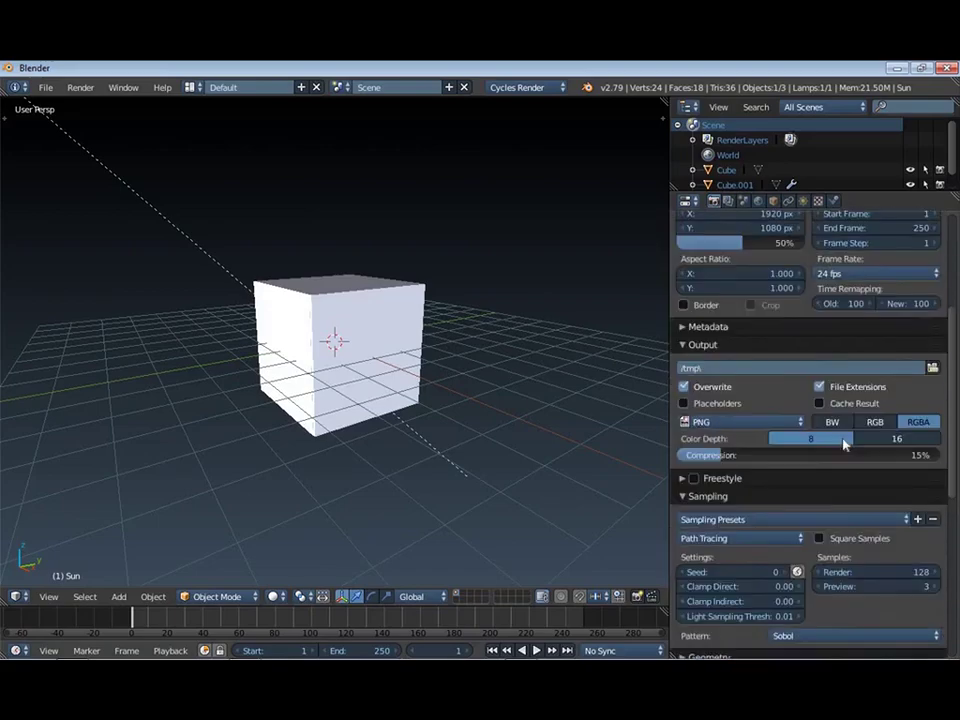
pyautogui.scroll(5, 845, 444)
pyautogui.scroll(2, 484, 424)
pyautogui.scroll(2, 768, 462)
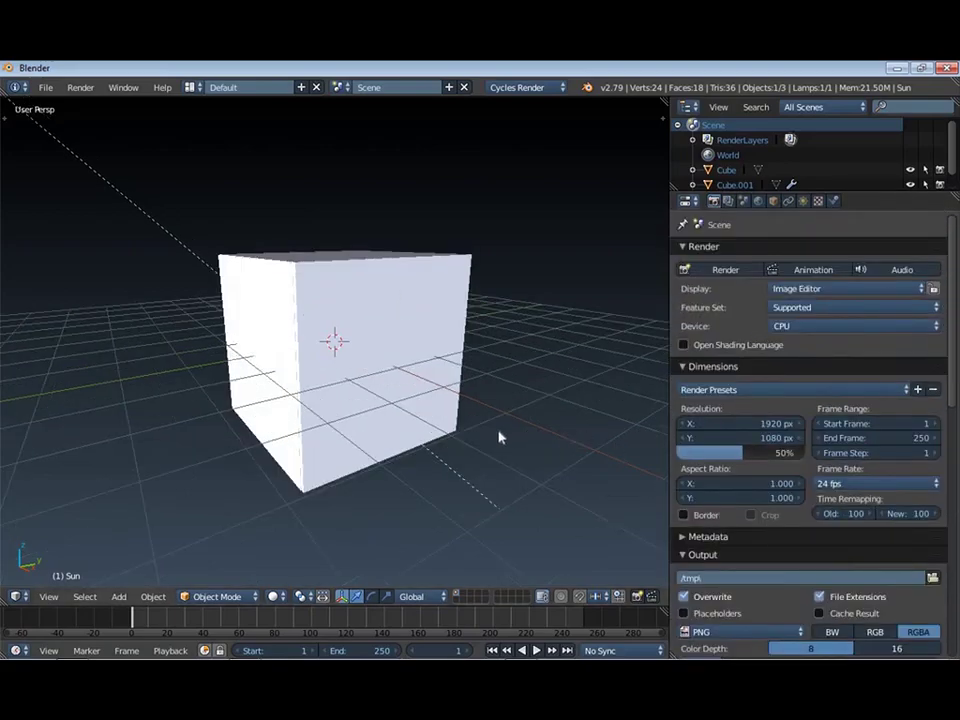
pyautogui.scroll(1, 499, 437)
pyautogui.hotkey('shift', 'z')
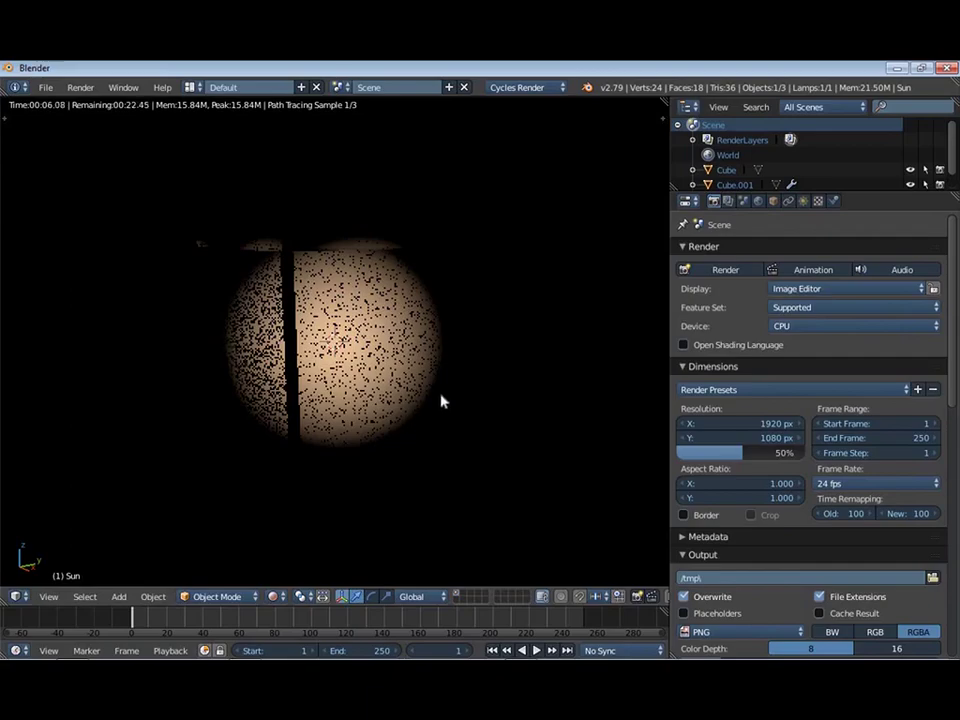
pyautogui.hotkey('shift', 'z')
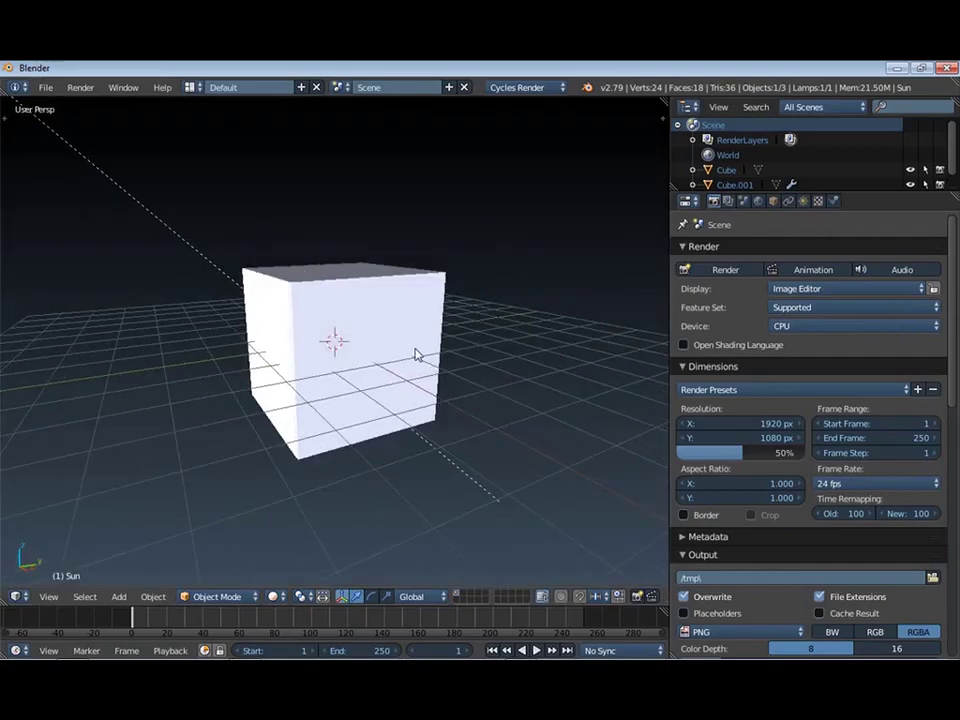